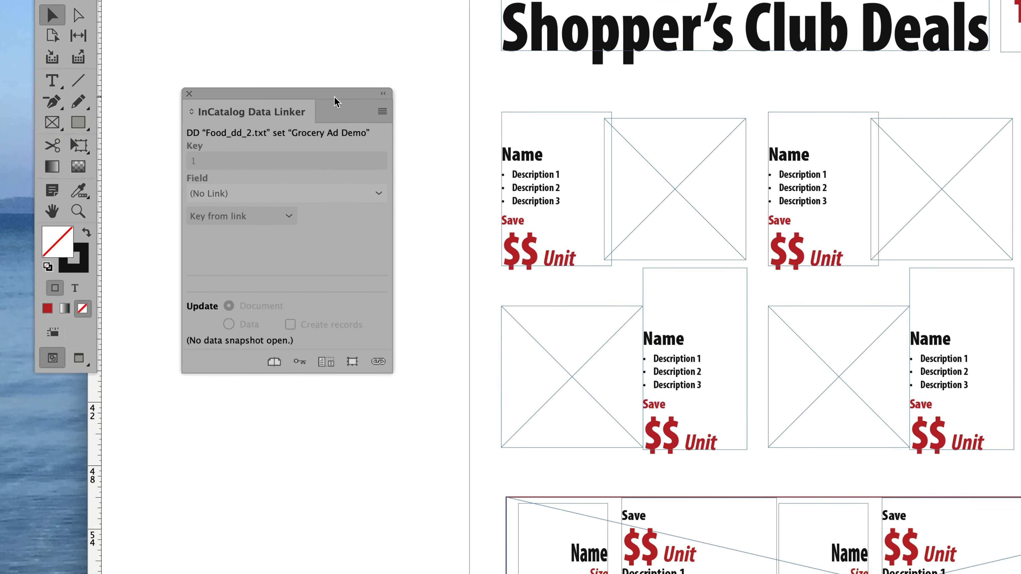
# Show the InCatalog link markers on the grocery ad layout
pyautogui.moveTo(202, 308); pyautogui.dragTo(228, 260)
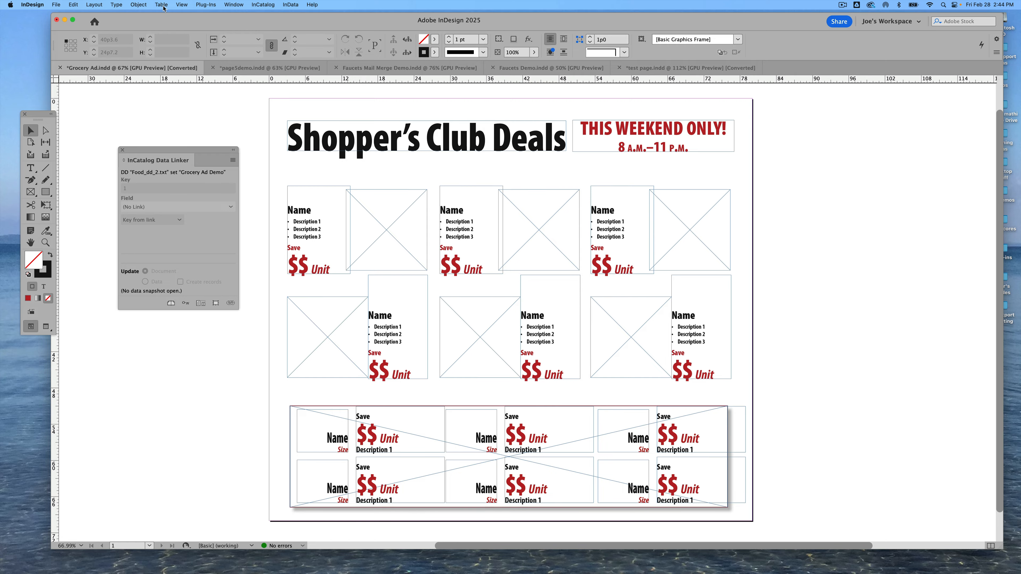
pyautogui.click(269, 5)
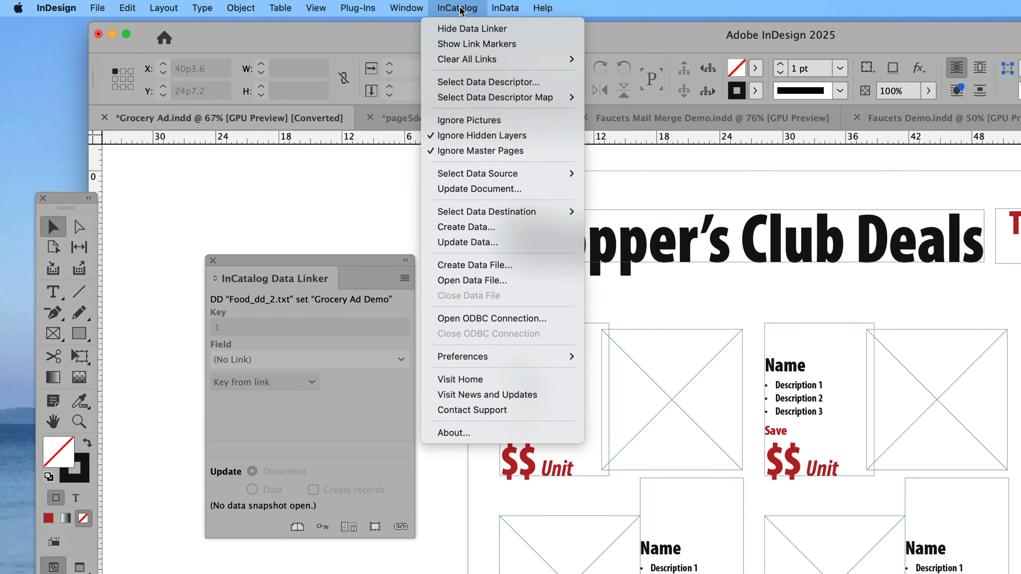
pyautogui.click(462, 44)
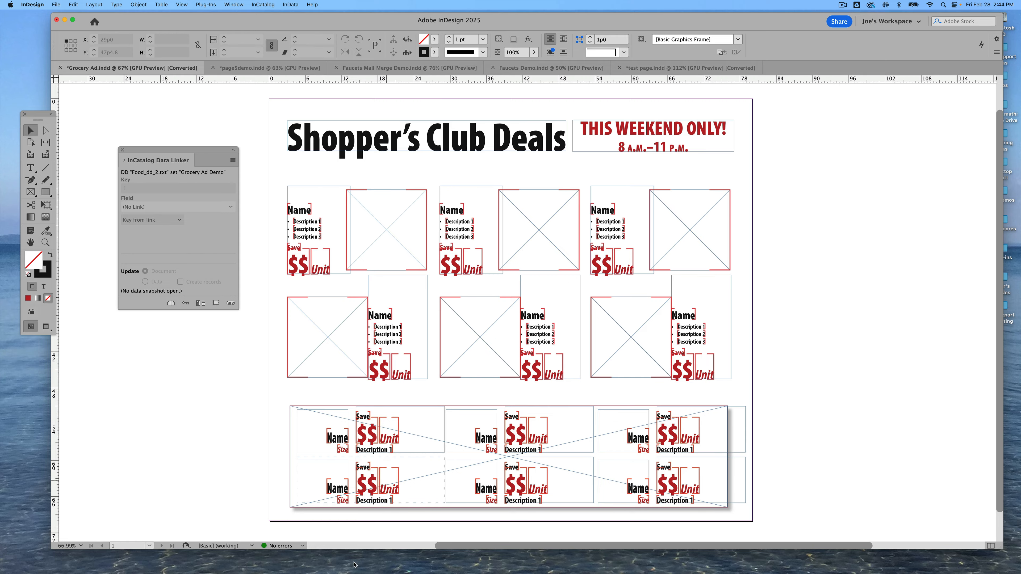
# Review the fruit data file, then update the document from the Food Products Fruits.txt data snapshot
pyautogui.moveTo(738, 573); pyautogui.dragTo(734, 139)
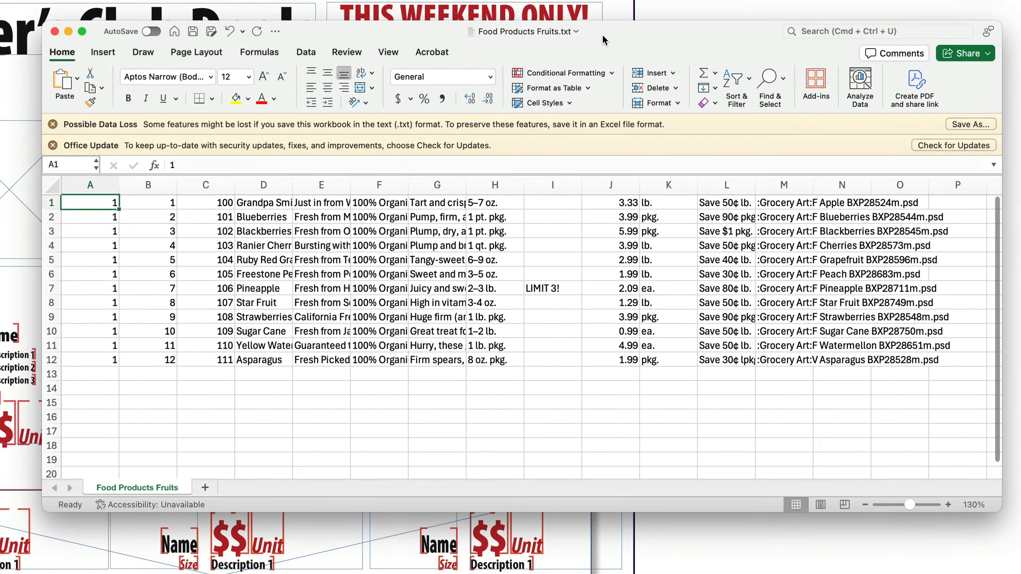
pyautogui.moveTo(594, 28); pyautogui.dragTo(736, 573)
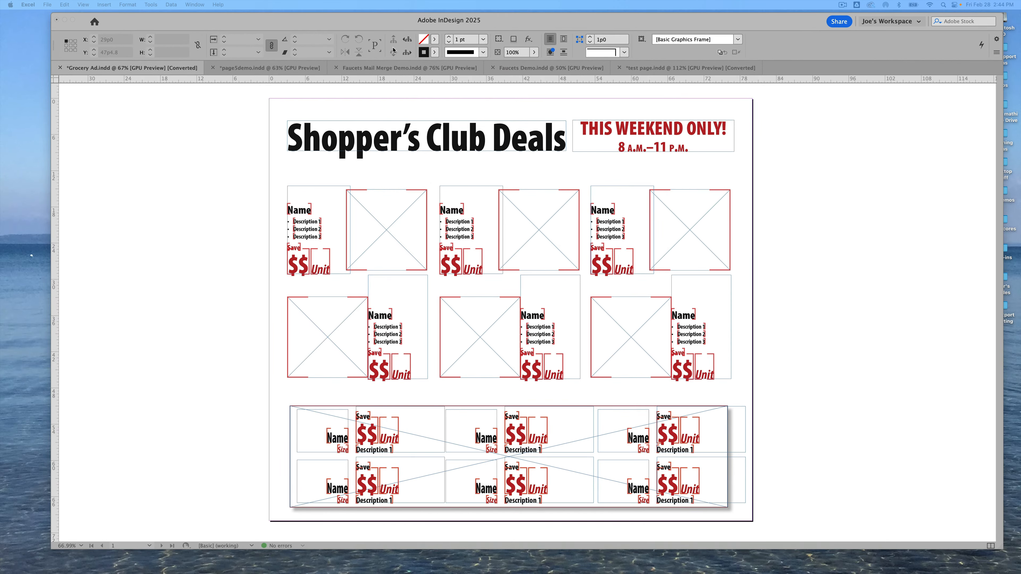
pyautogui.click(174, 142)
pyautogui.click(263, 4)
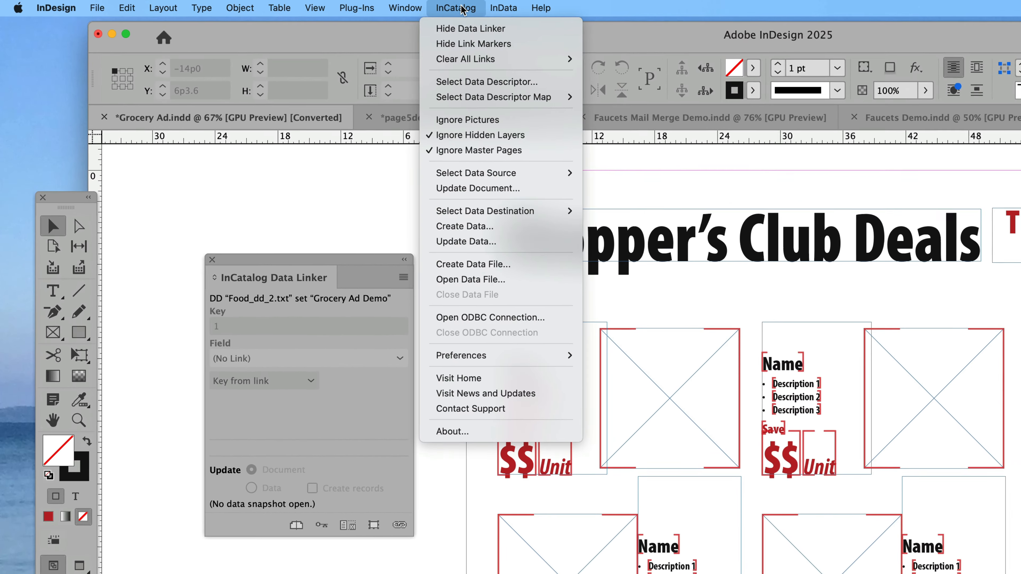
pyautogui.click(489, 190)
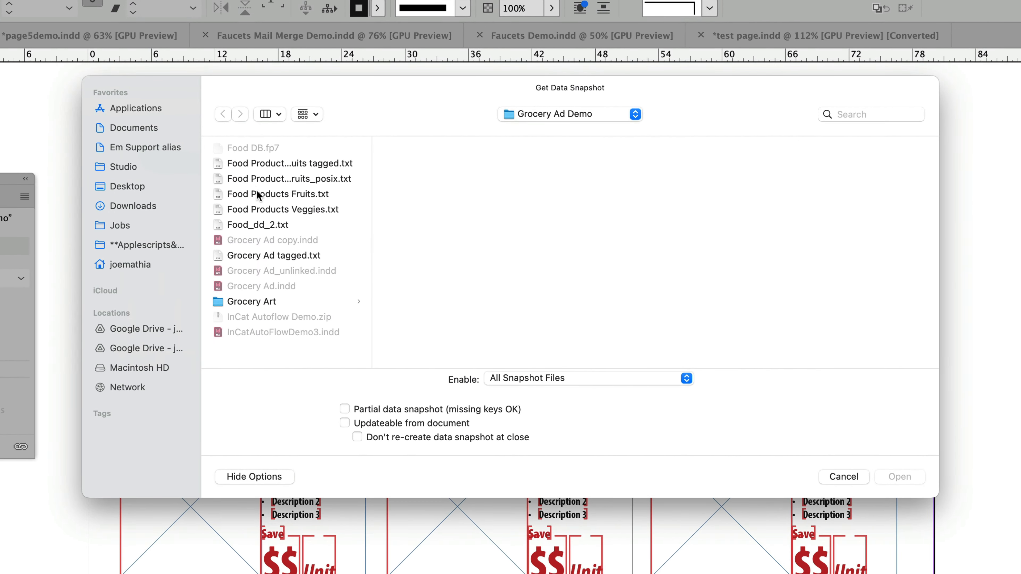
pyautogui.click(258, 195)
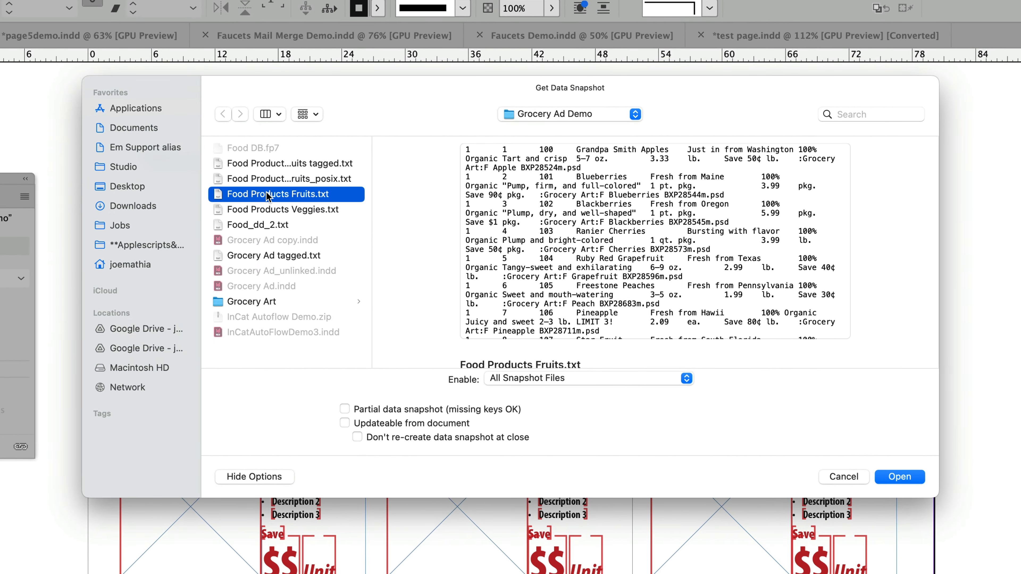
pyautogui.click(901, 477)
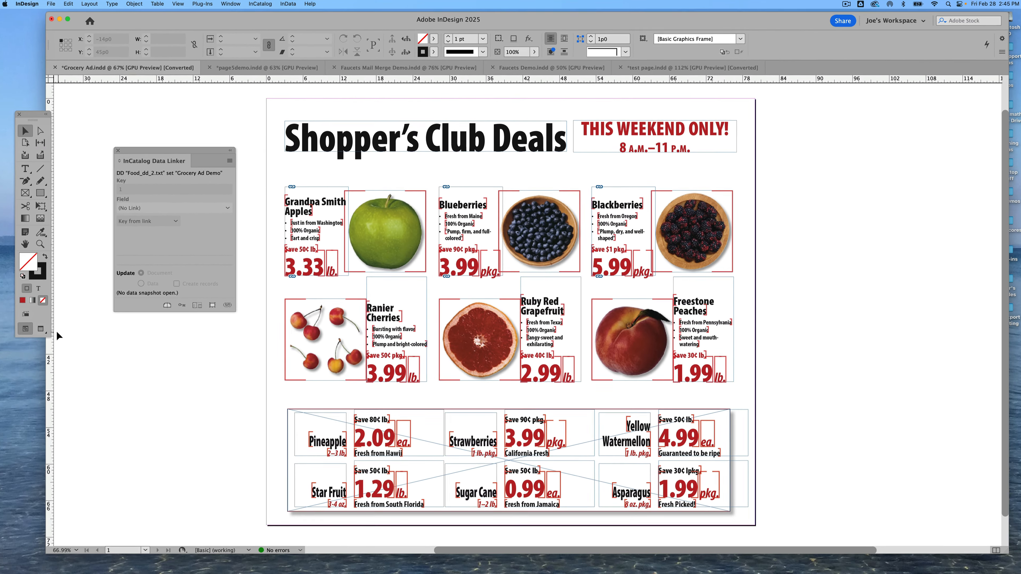
# Preview the ad without frame edges, then update the document from the Food Products Veggies.txt data snapshot
pyautogui.click(41, 329)
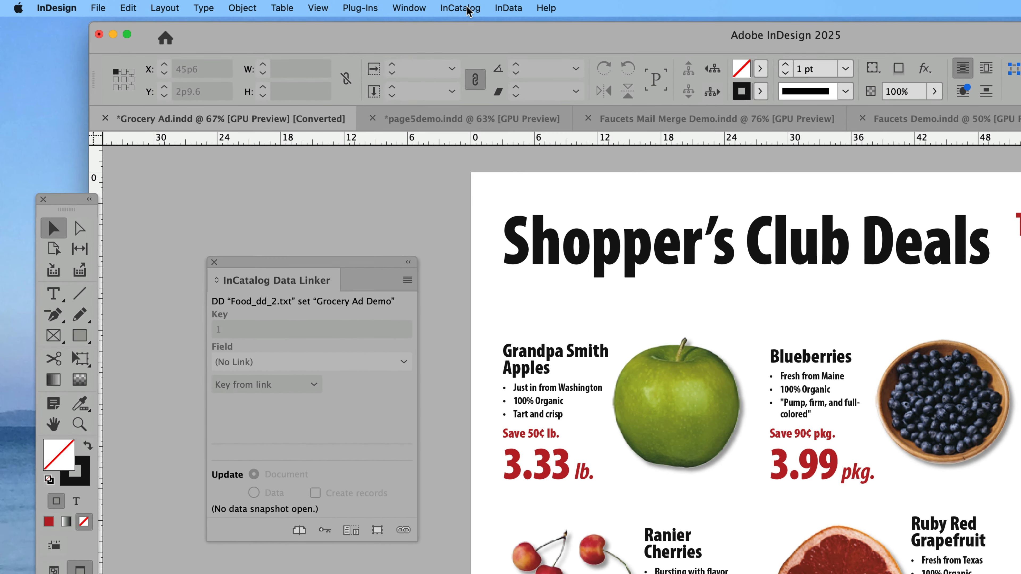
pyautogui.click(469, 9)
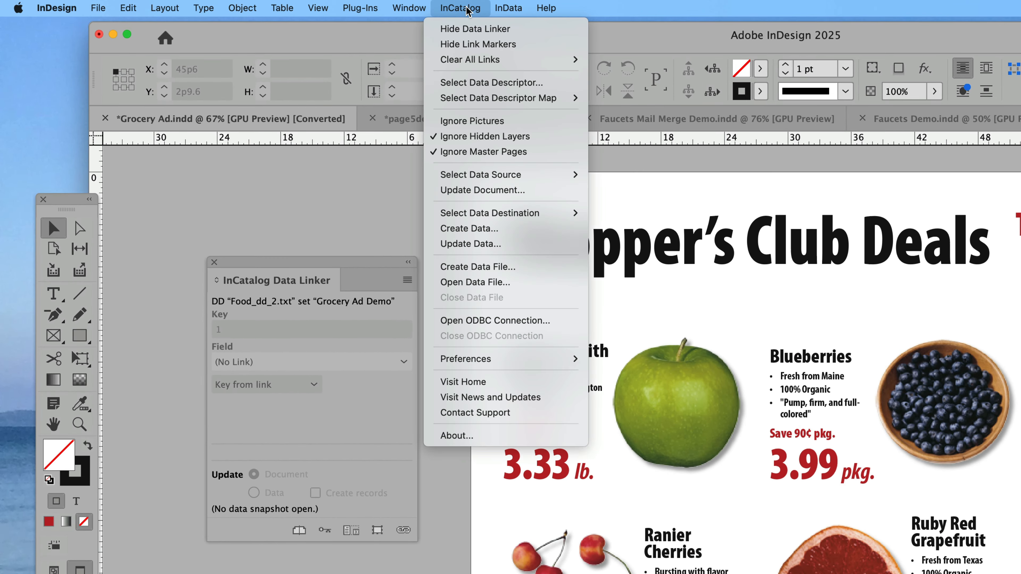
pyautogui.moveTo(487, 182)
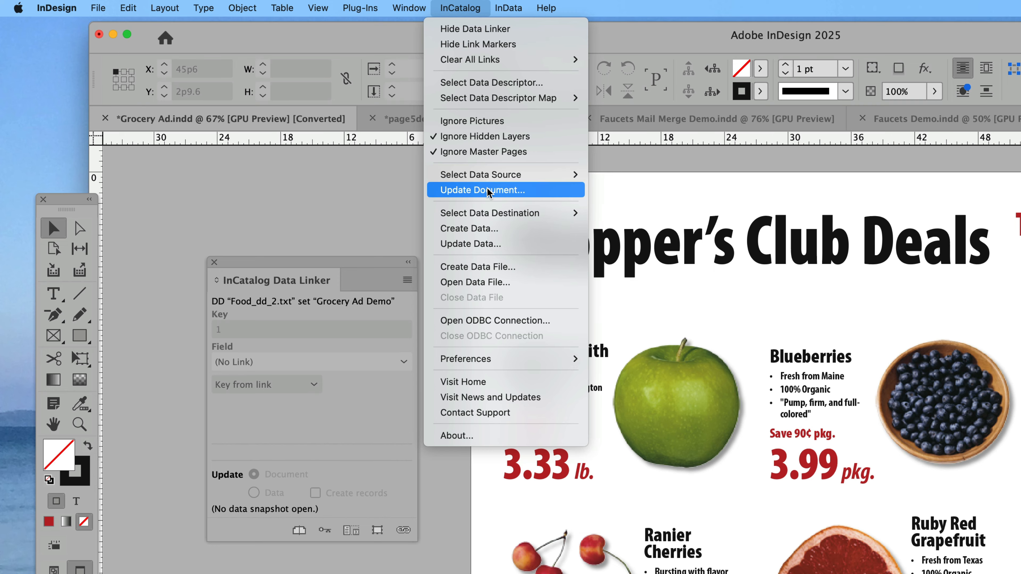
pyautogui.click(487, 191)
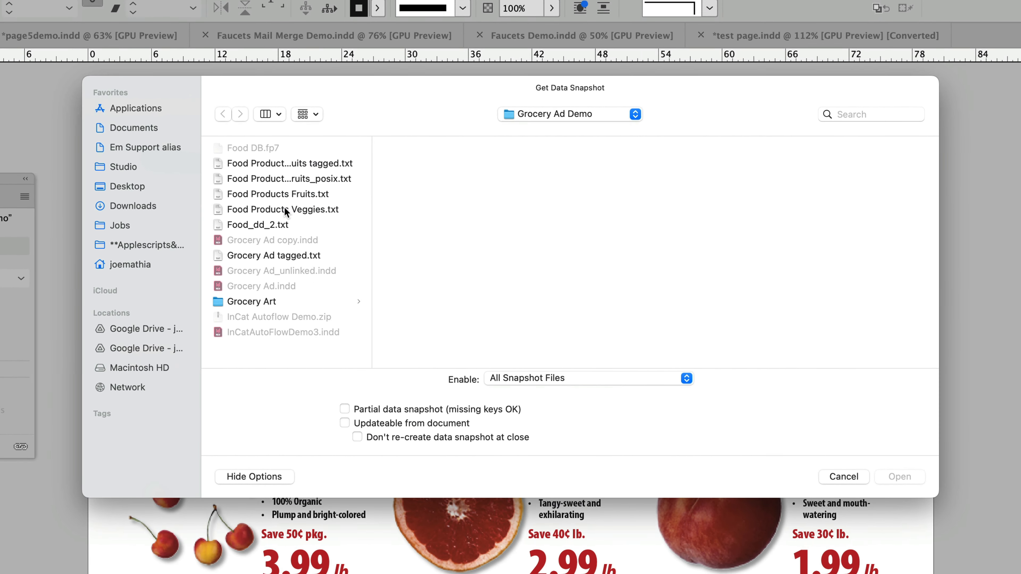
pyautogui.click(314, 216)
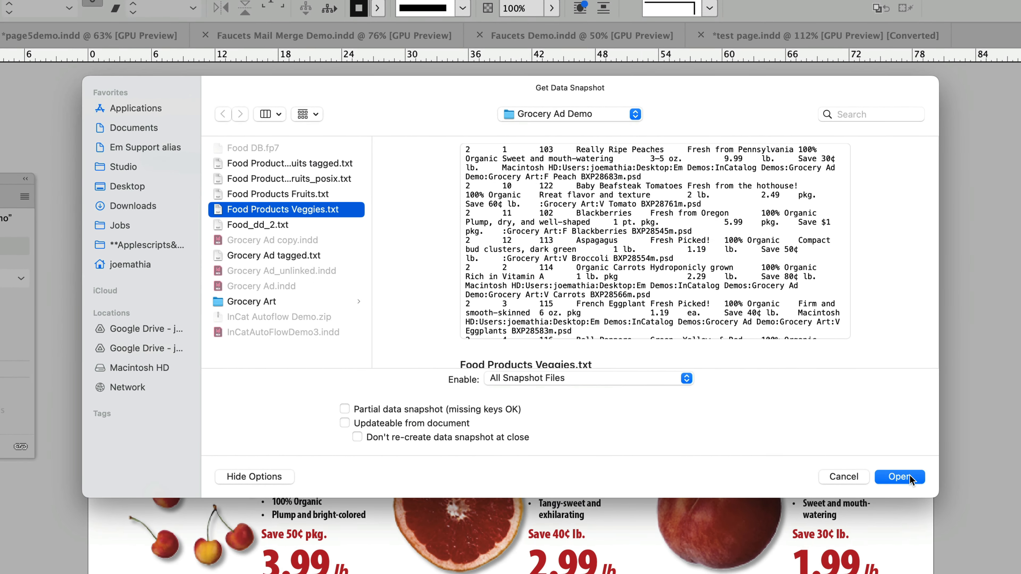
pyautogui.click(899, 477)
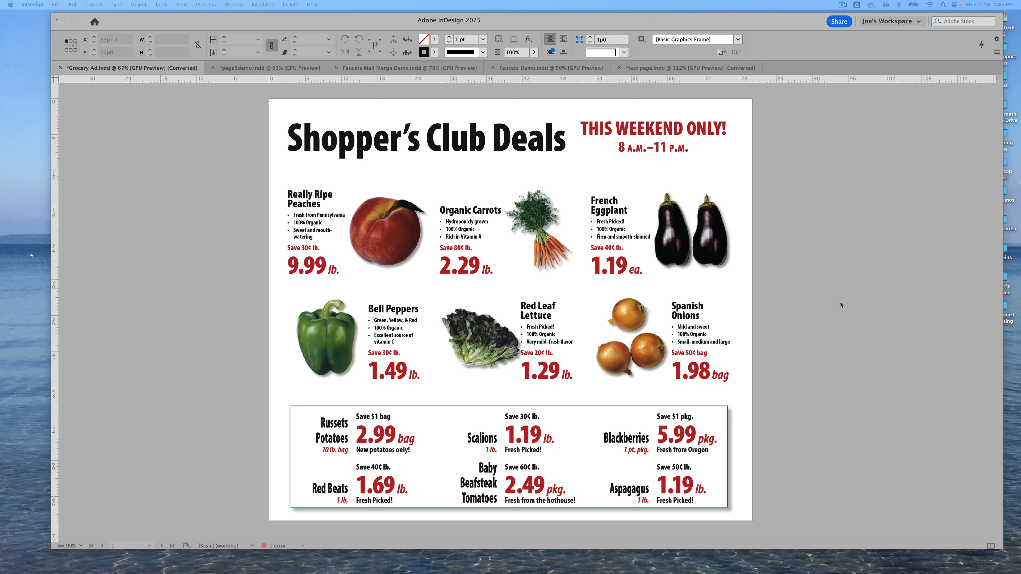
pyautogui.click(842, 305)
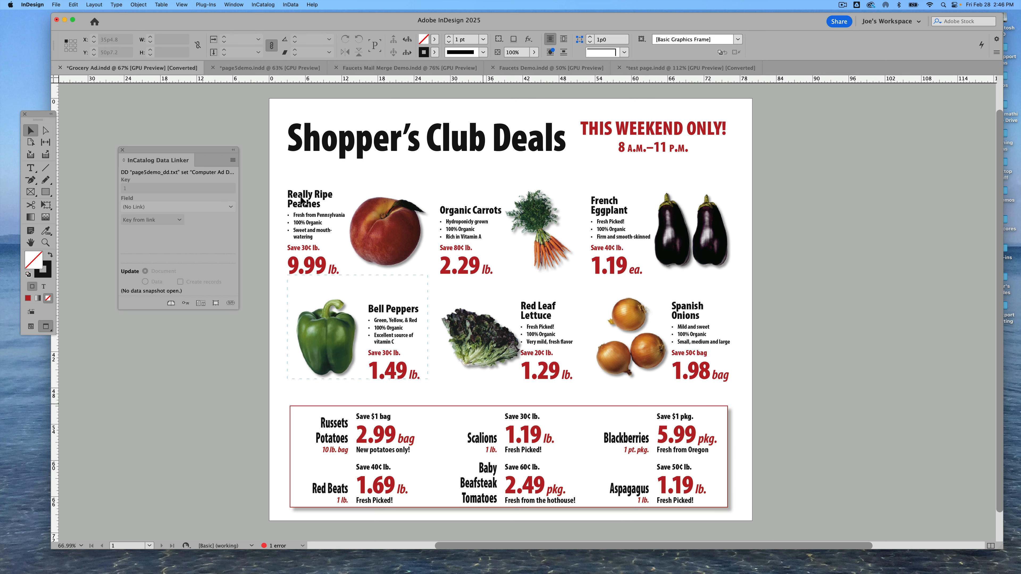
# Switch to page5demo.indd and add the two product template groups to the Library panel
pyautogui.click(267, 67)
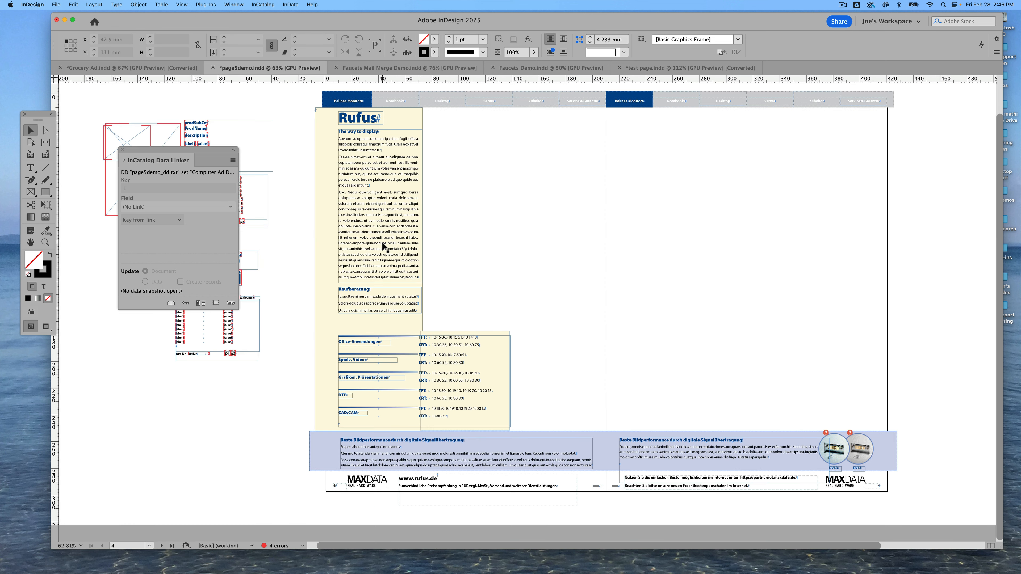
pyautogui.moveTo(196, 151); pyautogui.dragTo(129, 354)
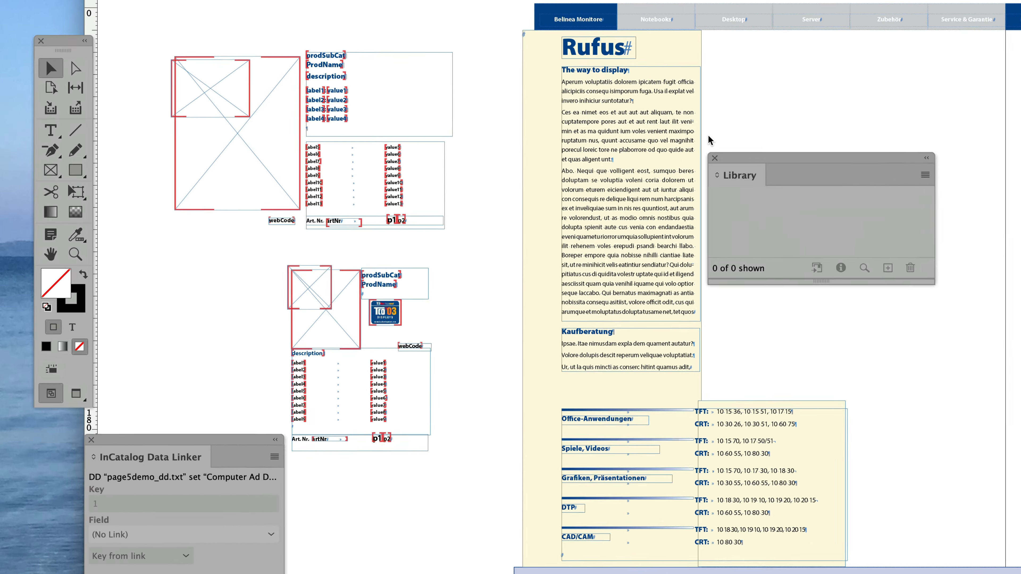
pyautogui.moveTo(731, 164); pyautogui.dragTo(784, 111)
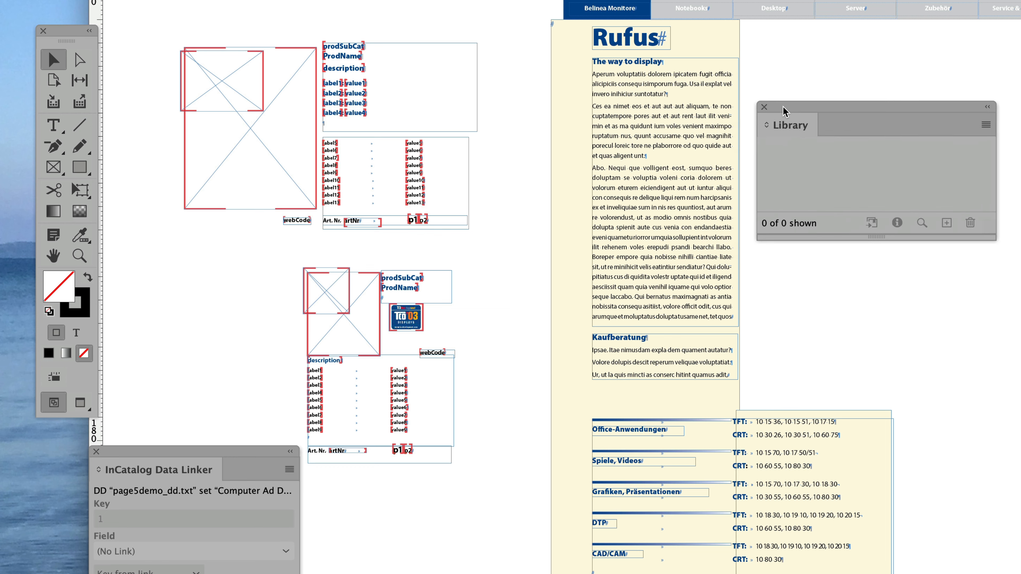
pyautogui.moveTo(217, 141); pyautogui.dragTo(831, 172)
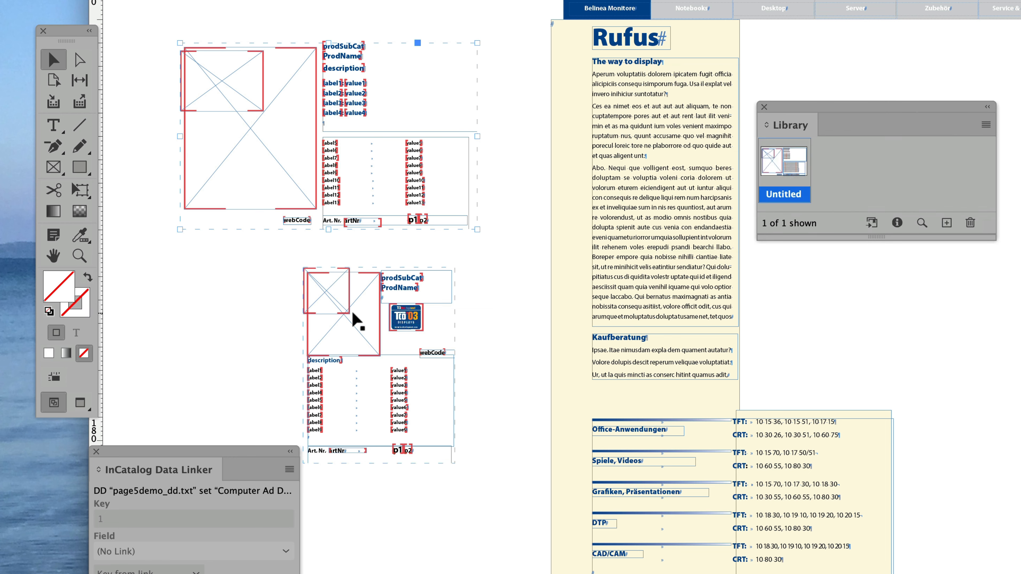
pyautogui.moveTo(353, 319); pyautogui.dragTo(941, 173)
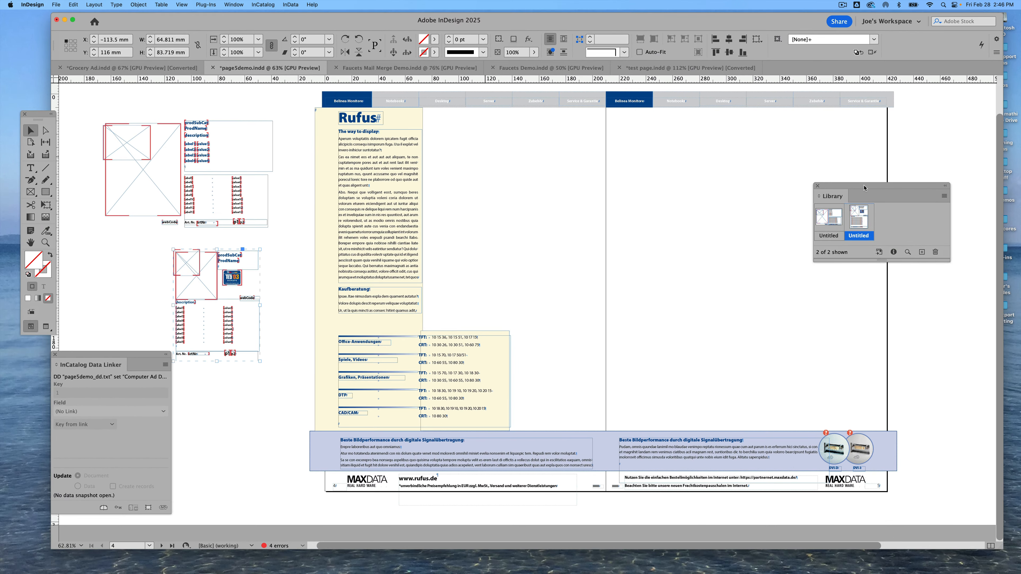
# Place four copies of the product templates from the library onto the spread
pyautogui.moveTo(834, 218); pyautogui.dragTo(520, 185)
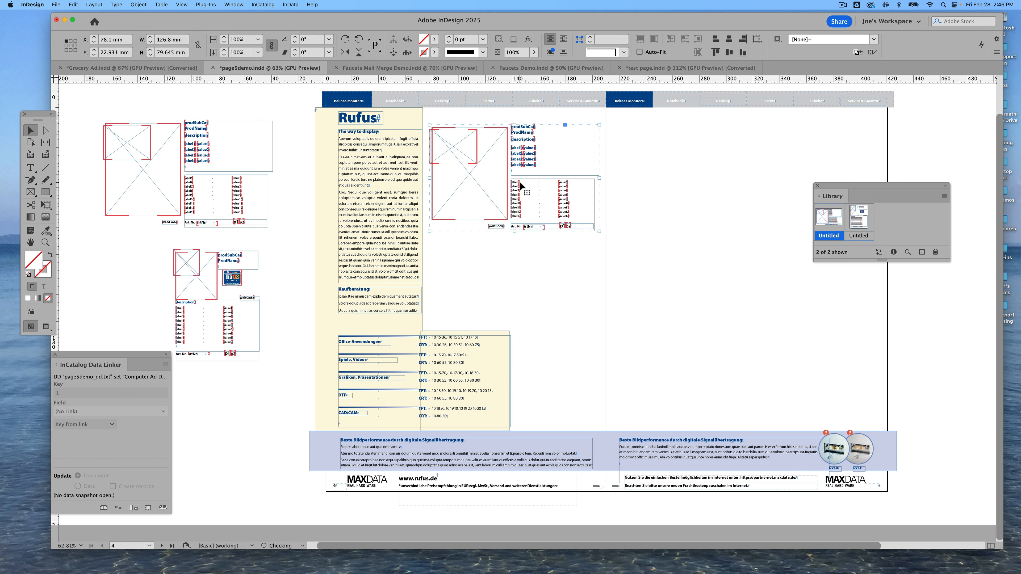
pyautogui.moveTo(862, 218); pyautogui.dragTo(662, 174)
pyautogui.moveTo(857, 223); pyautogui.dragTo(761, 174)
pyautogui.moveTo(829, 219); pyautogui.dragTo(714, 297)
# Set the Art. Nr. keys of the four placed templates to 111, 222, 333 and 444
pyautogui.hscroll(3, 565, 331)
pyautogui.hscroll(2, 564, 331)
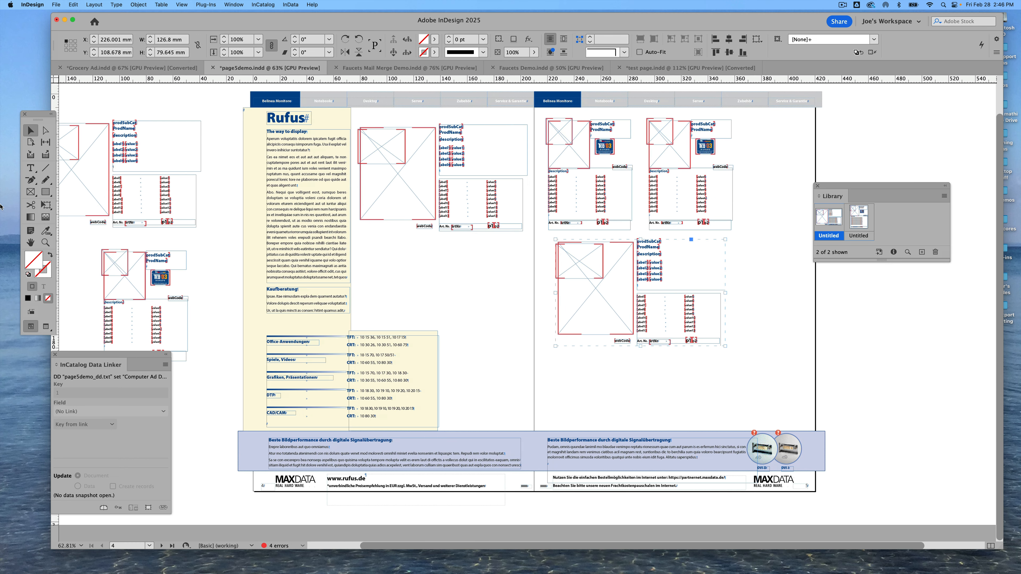
pyautogui.click(24, 170)
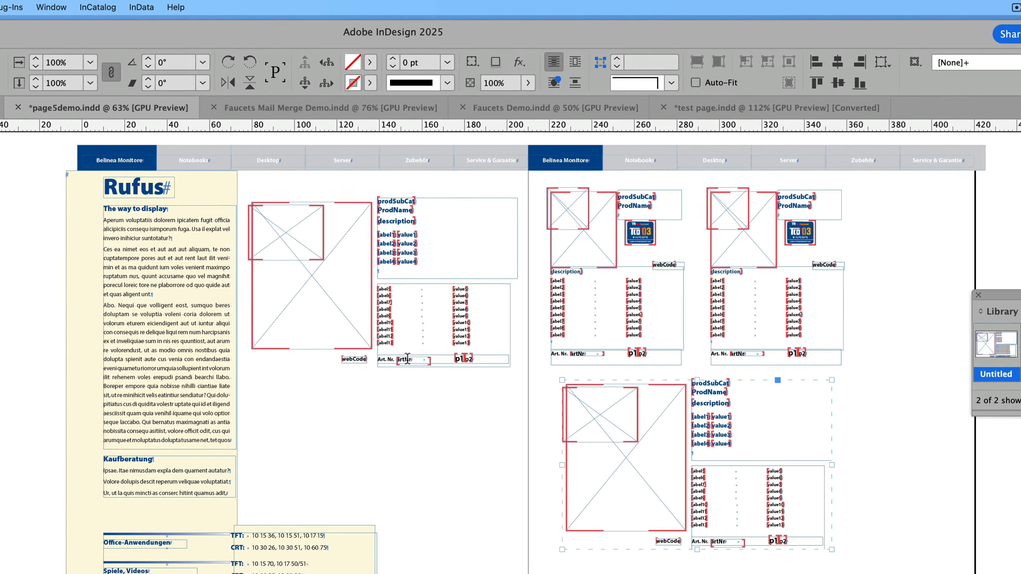
pyautogui.doubleClick(458, 227)
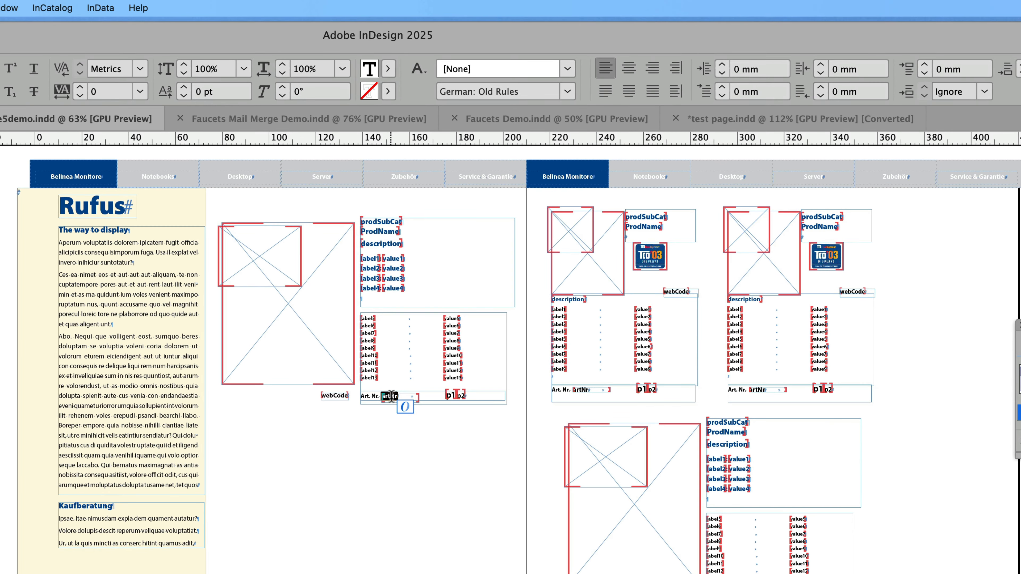
pyautogui.write('111')
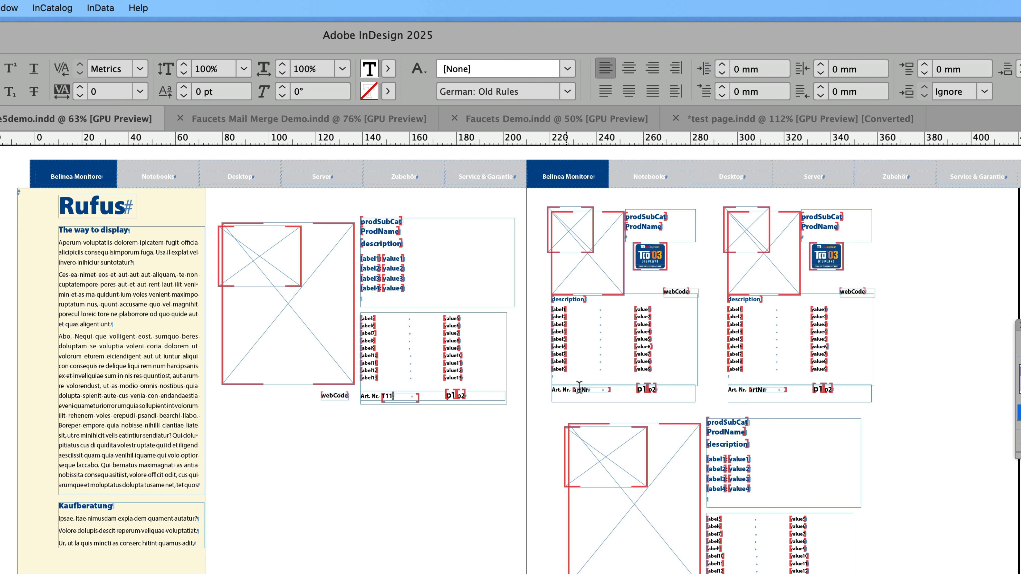
pyautogui.doubleClick(583, 388)
pyautogui.write('222')
pyautogui.doubleClick(760, 389)
pyautogui.write('333')
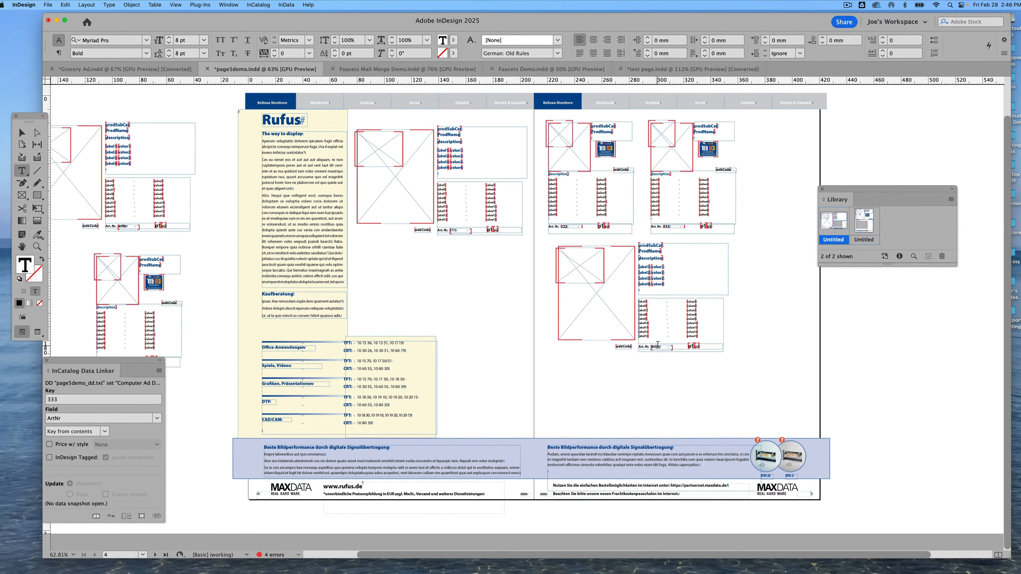
pyautogui.doubleClick(701, 477)
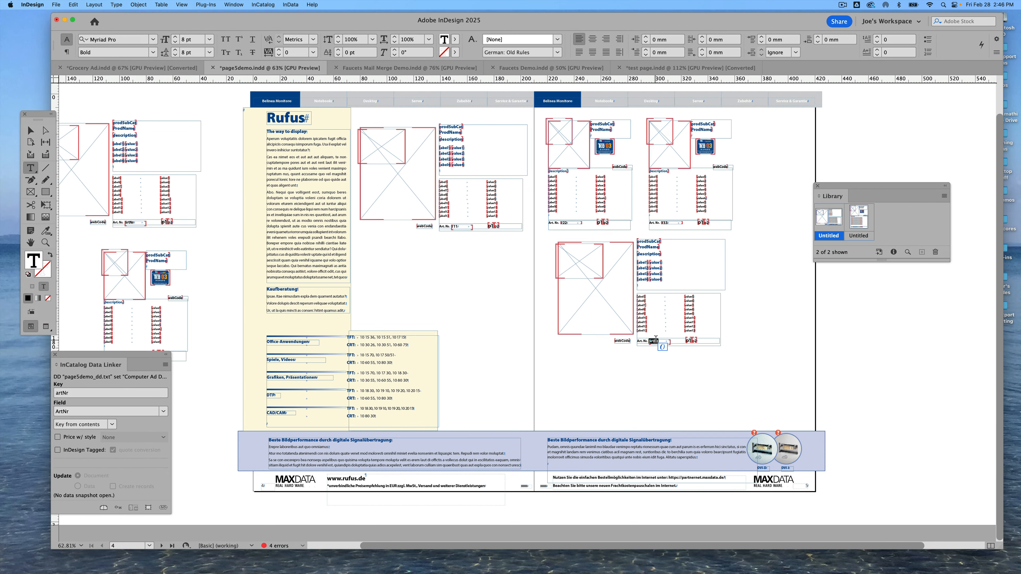
pyautogui.write('444')
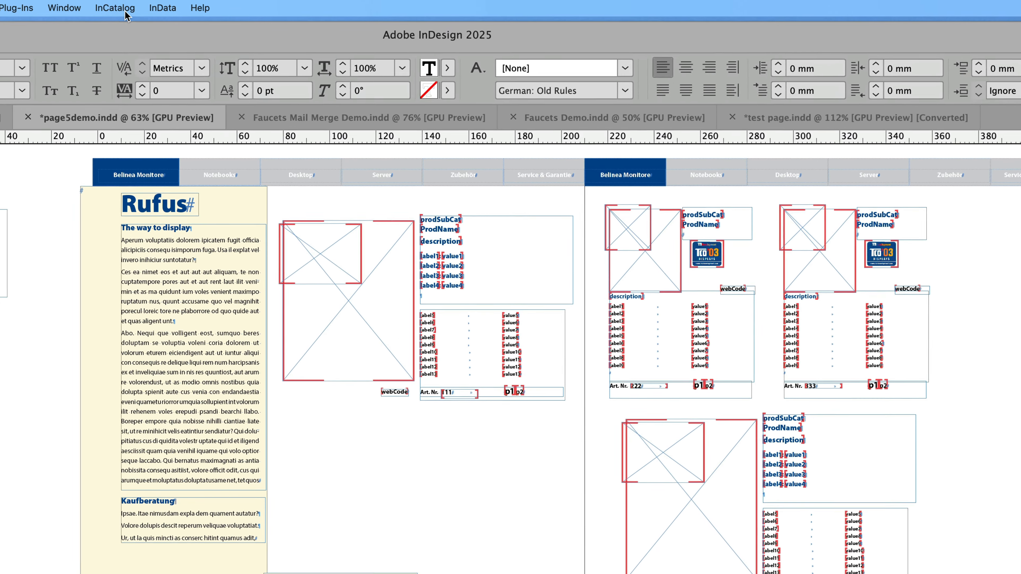
# Update the document from the page5DemoData_US.txt data snapshot
pyautogui.click(120, 9)
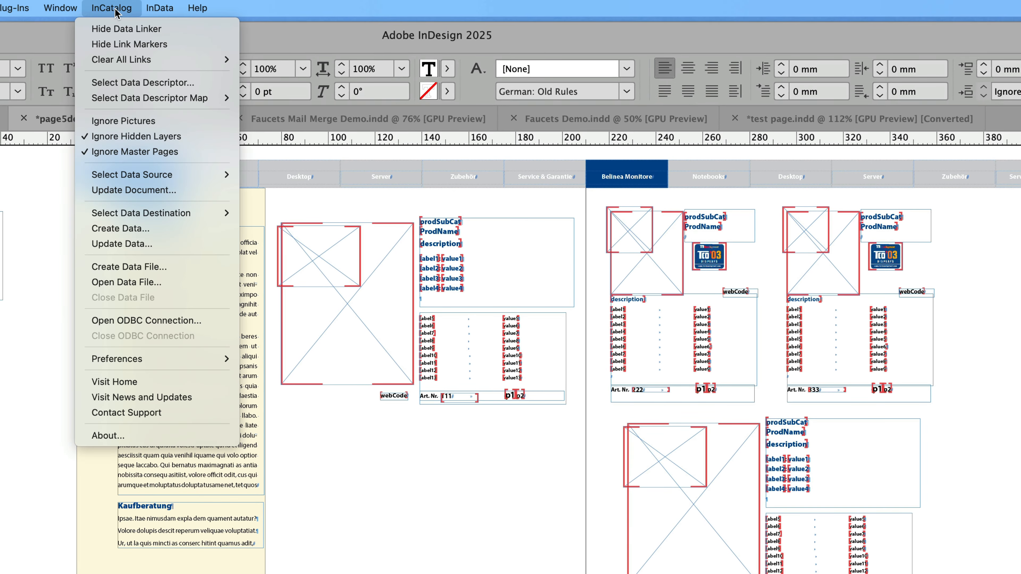
pyautogui.click(127, 190)
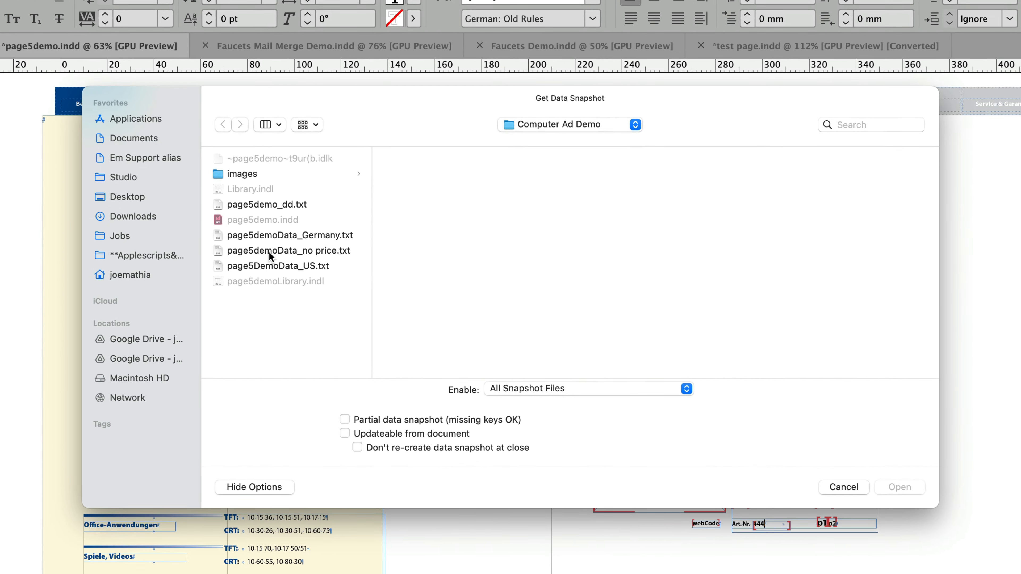
pyautogui.click(272, 266)
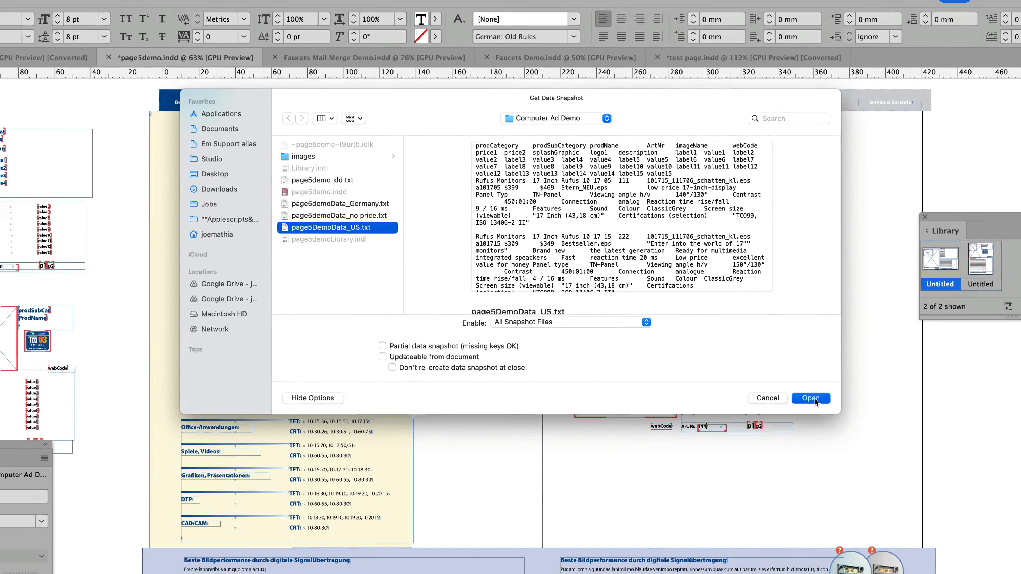
pyautogui.click(900, 487)
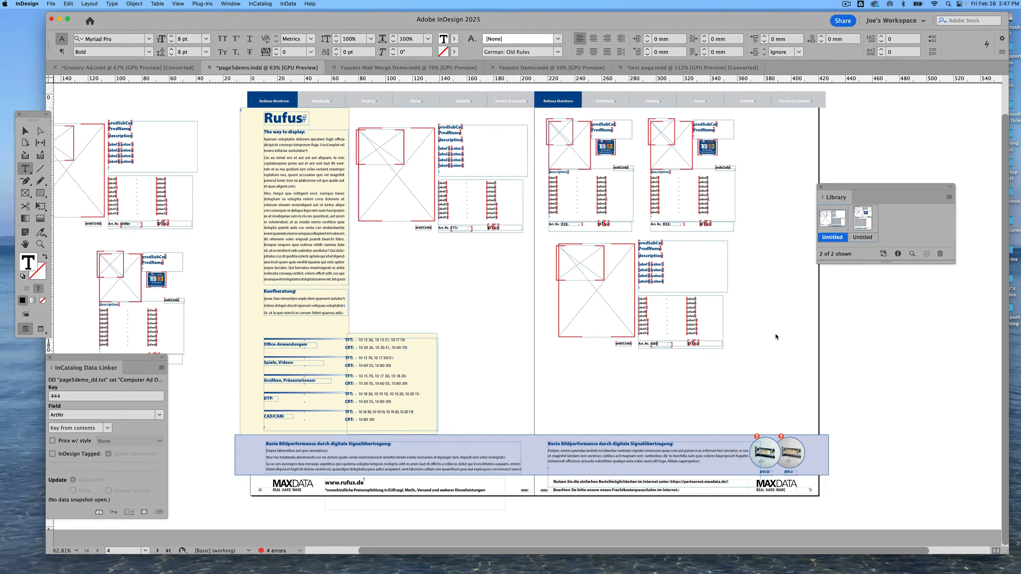
# Preview the spread without frame edges and zoom into the populated product listings
pyautogui.click(46, 327)
pyautogui.click(46, 243)
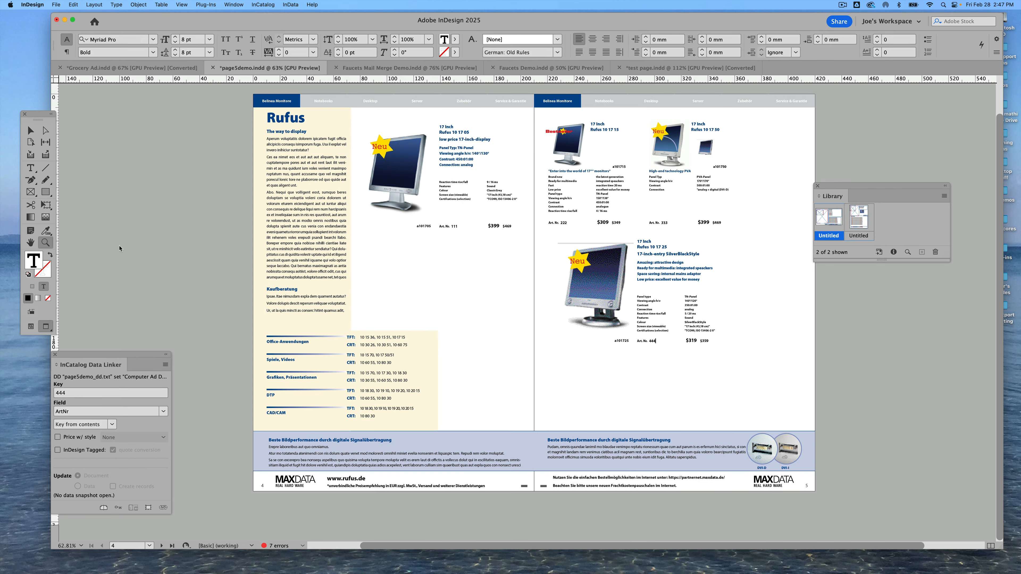
pyautogui.moveTo(380, 114); pyautogui.dragTo(747, 351)
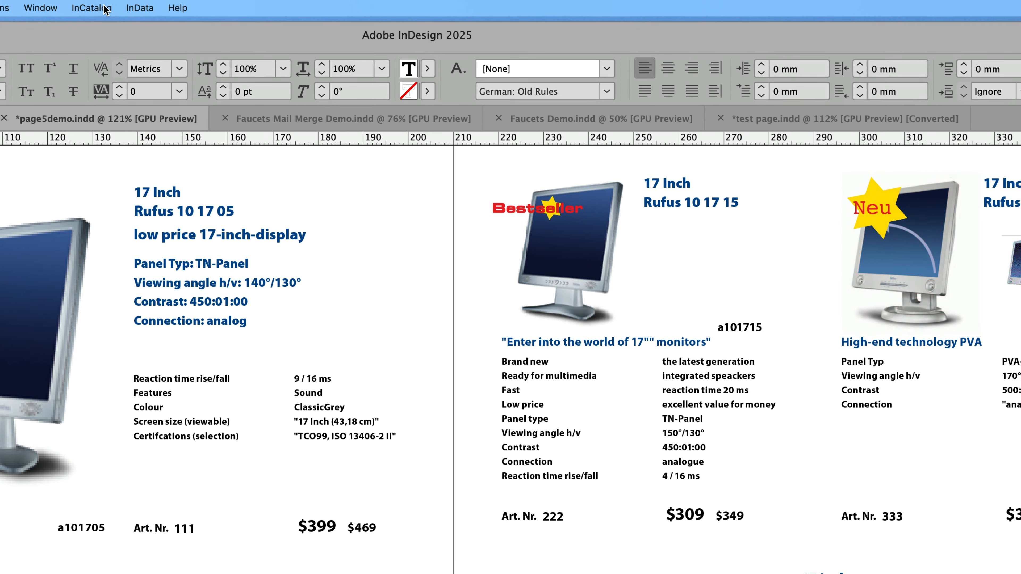
# Update the document from the page5demoData_Germany.txt data snapshot
pyautogui.click(92, 8)
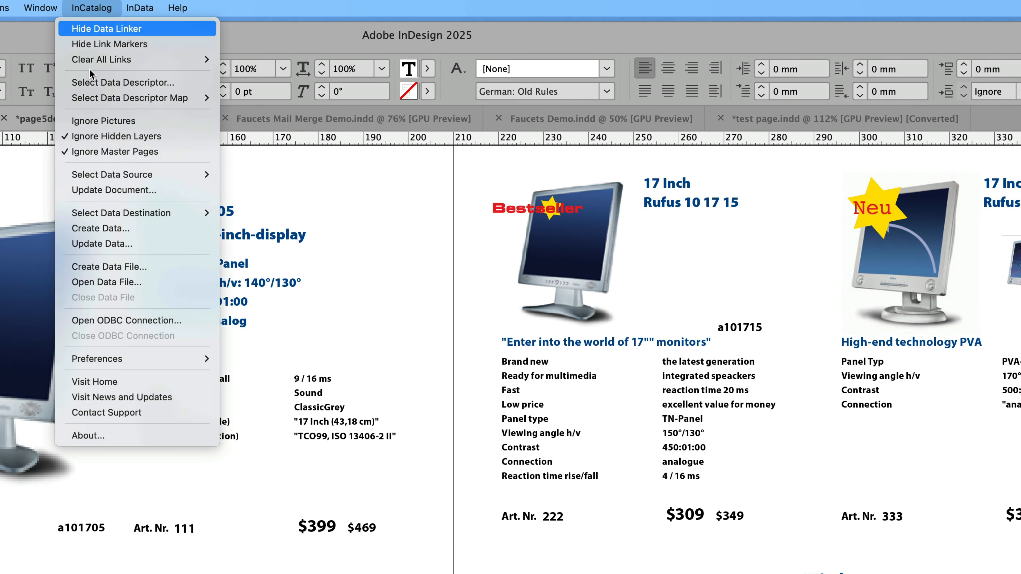
pyautogui.click(118, 189)
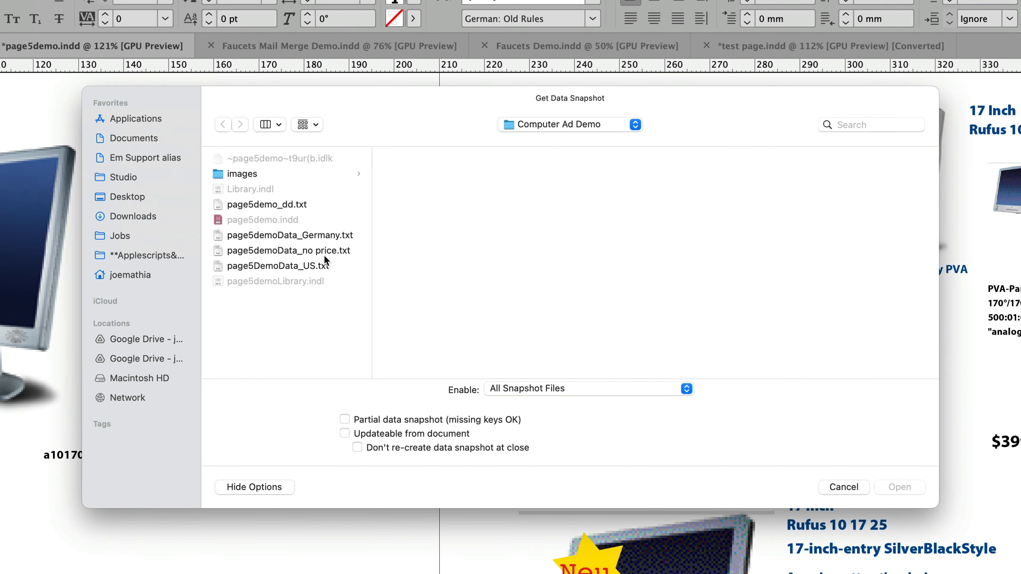
pyautogui.click(309, 235)
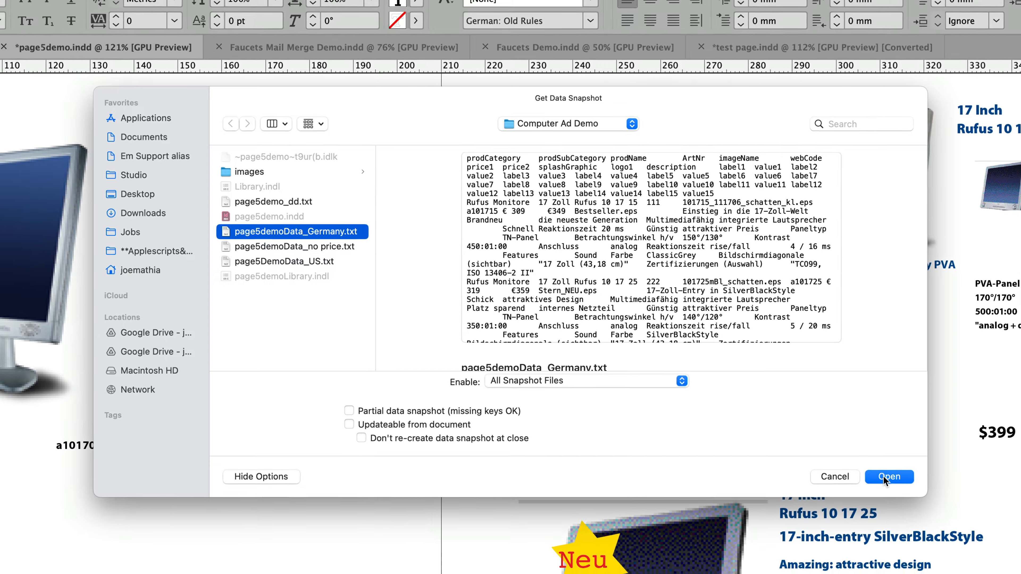
pyautogui.click(883, 477)
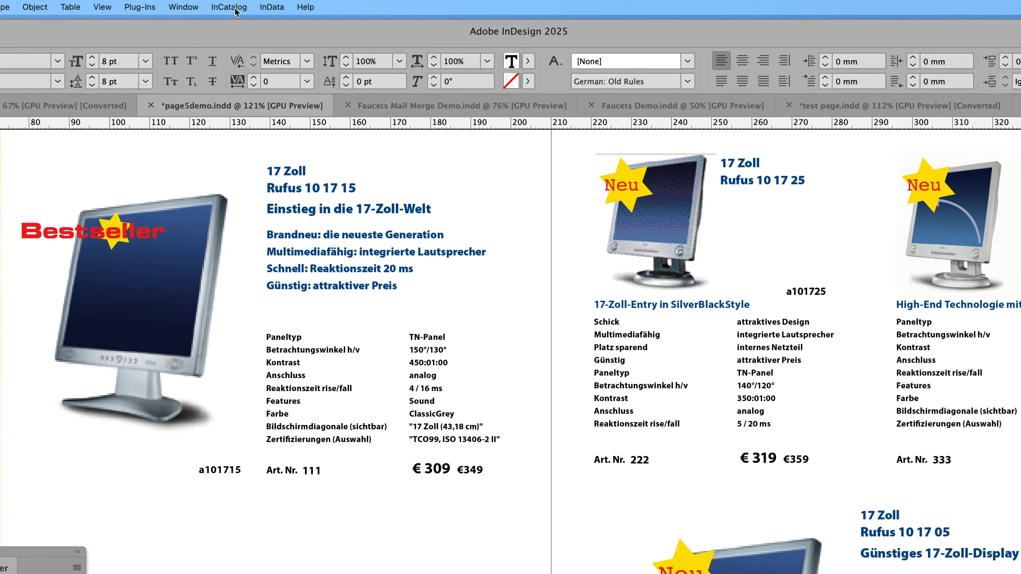
# Update the document from the page5demoData_no price.txt data snapshot
pyautogui.click(261, 4)
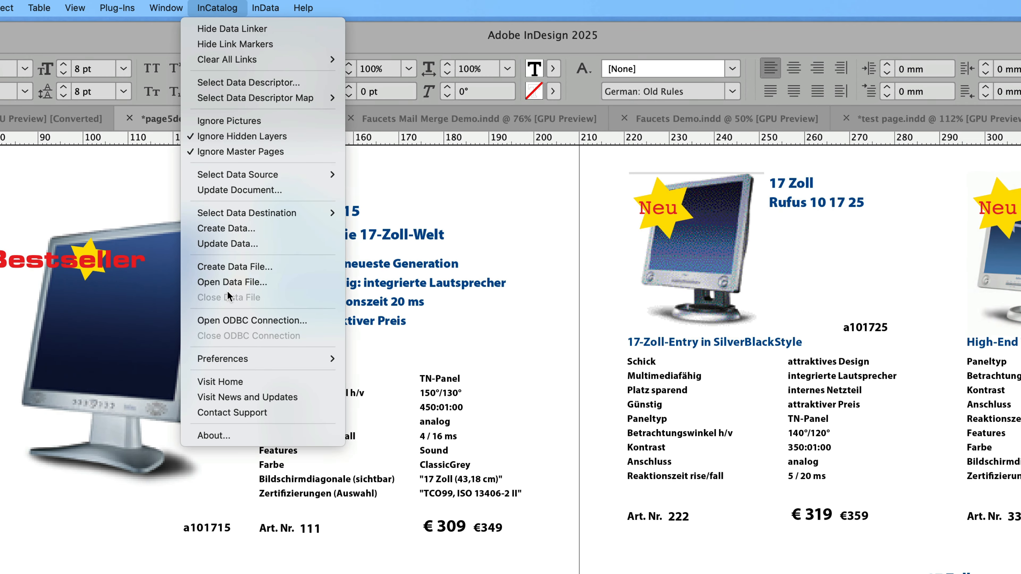
pyautogui.click(256, 190)
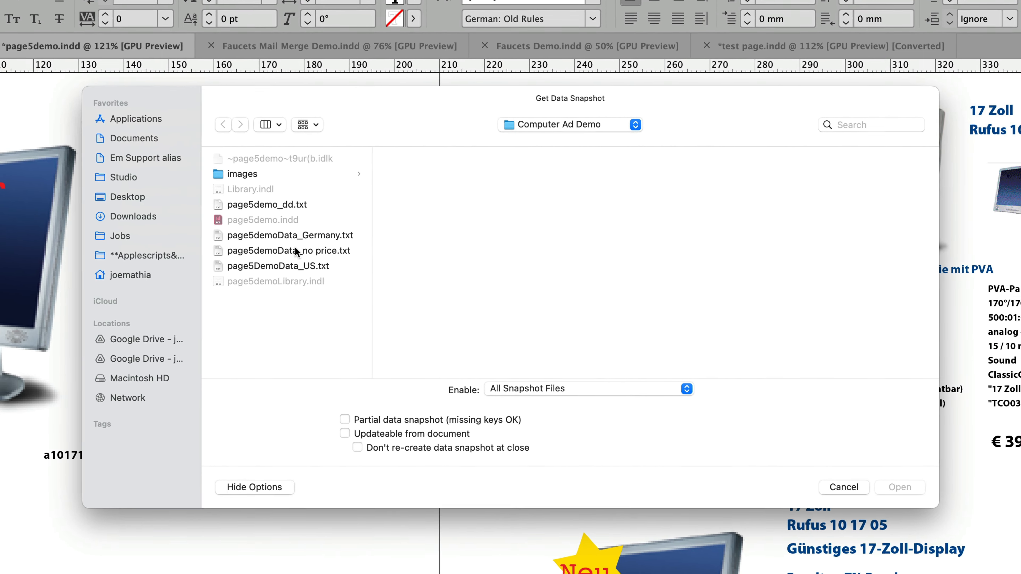
pyautogui.click(296, 251)
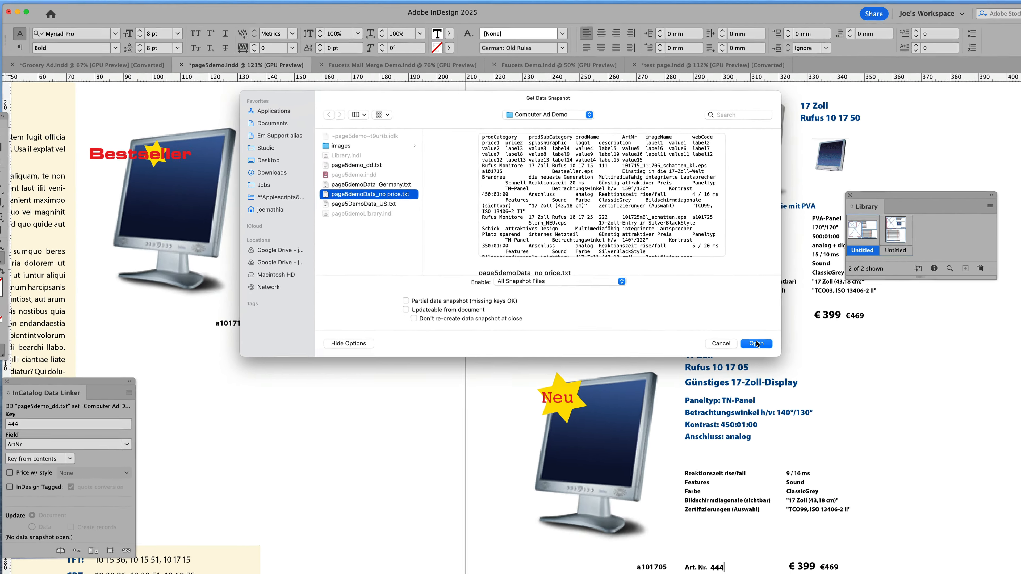
pyautogui.click(899, 487)
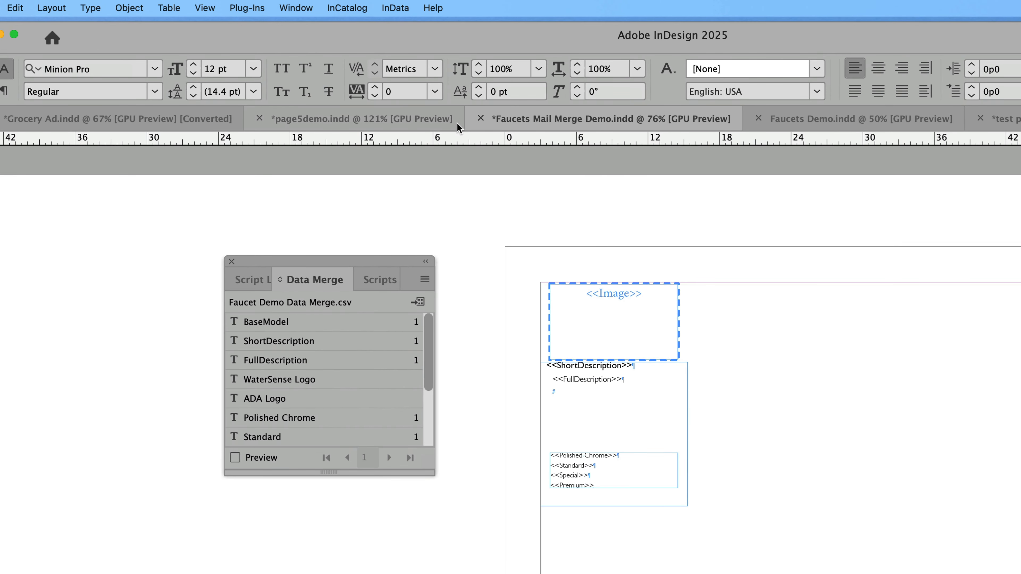
# Show the InCatalog link markers in the Faucets Mail Merge Demo document
pyautogui.click(340, 6)
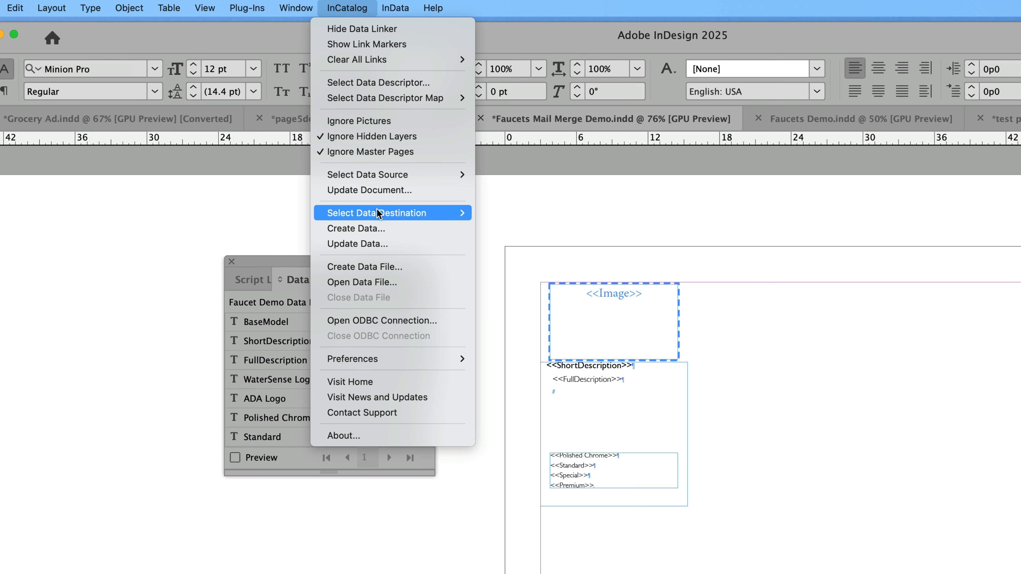
pyautogui.click(382, 46)
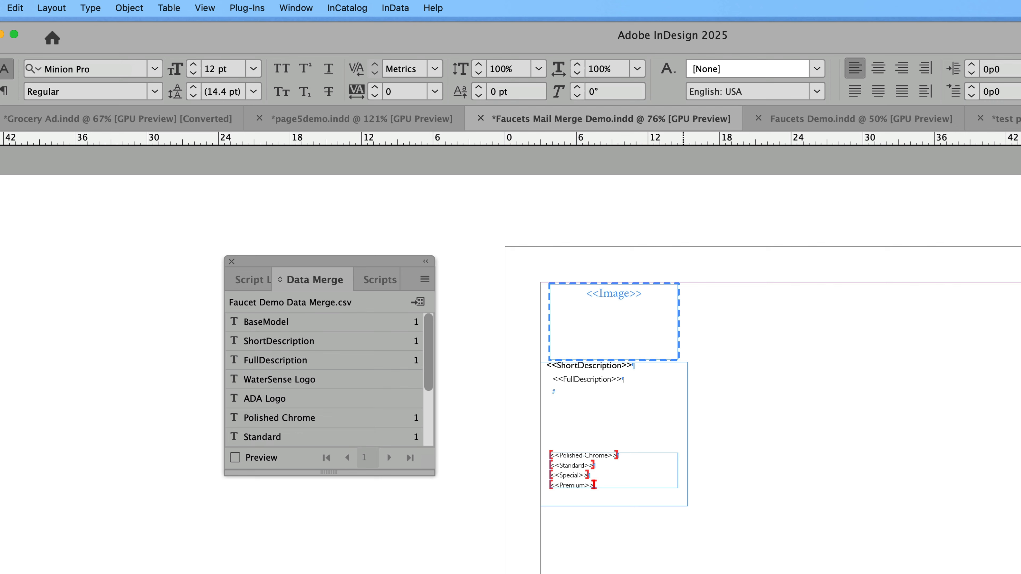
# Create a merged document from the Data Merge source using records 1-10 with multiple records per page
pyautogui.click(425, 280)
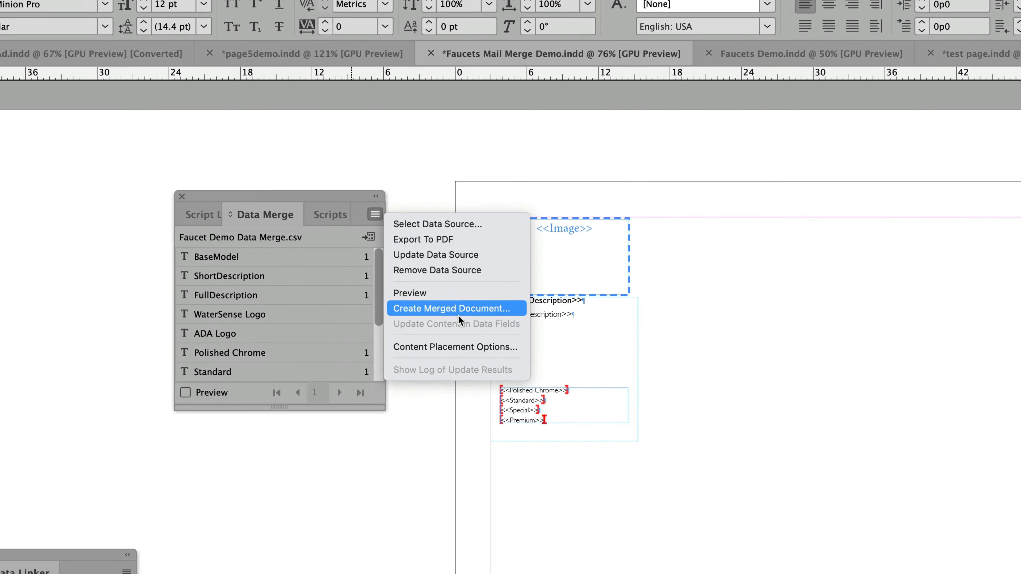
pyautogui.click(495, 374)
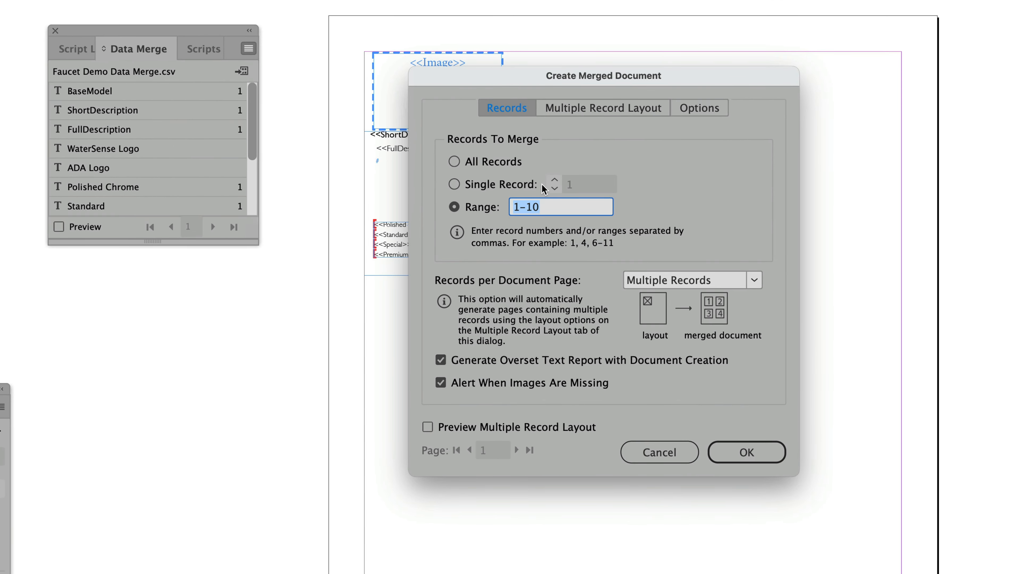
pyautogui.click(736, 452)
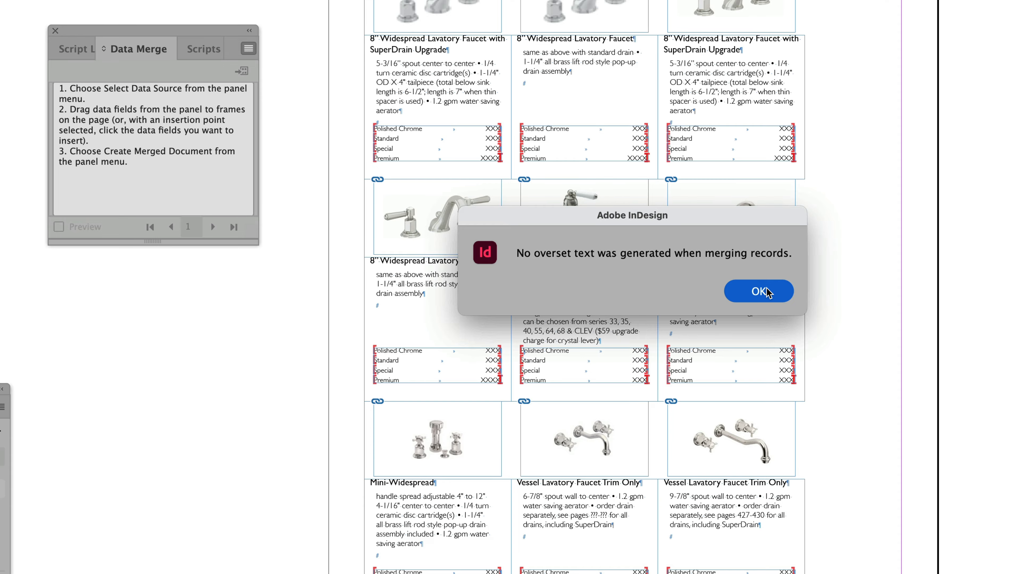
pyautogui.click(759, 291)
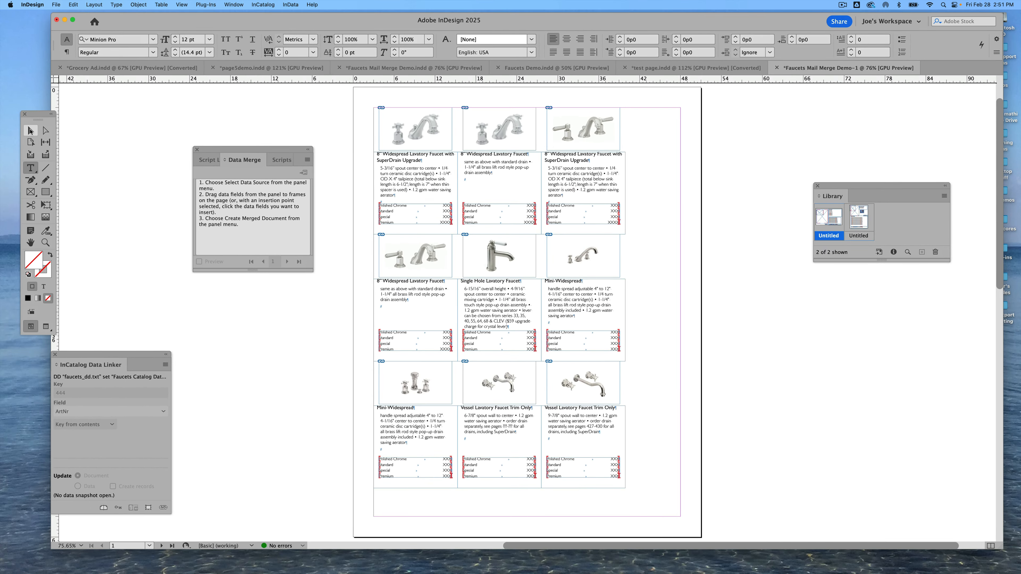
# Cut the first two rows of two merged product records from the merged document
pyautogui.click(30, 130)
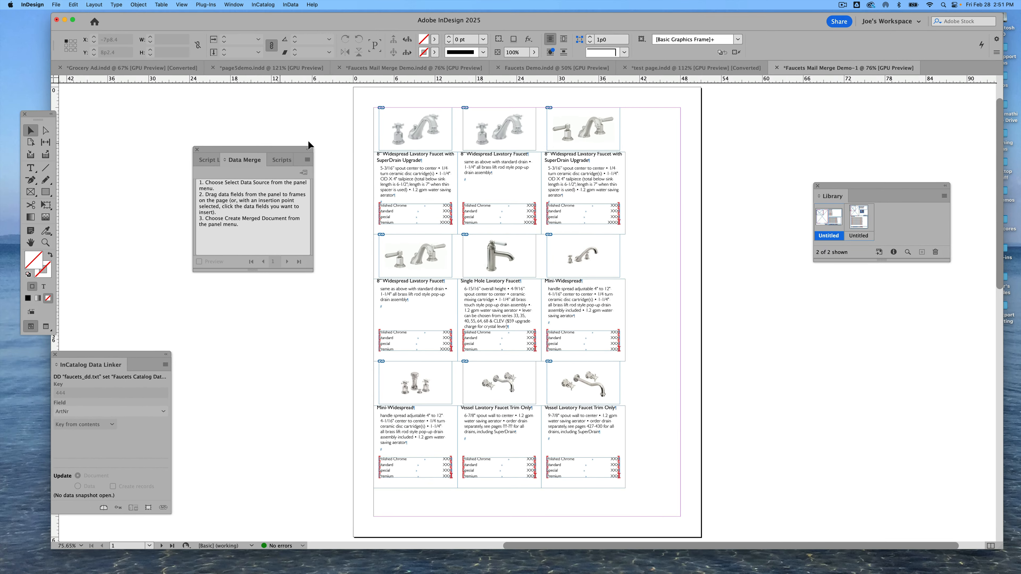
pyautogui.moveTo(358, 116); pyautogui.dragTo(519, 333)
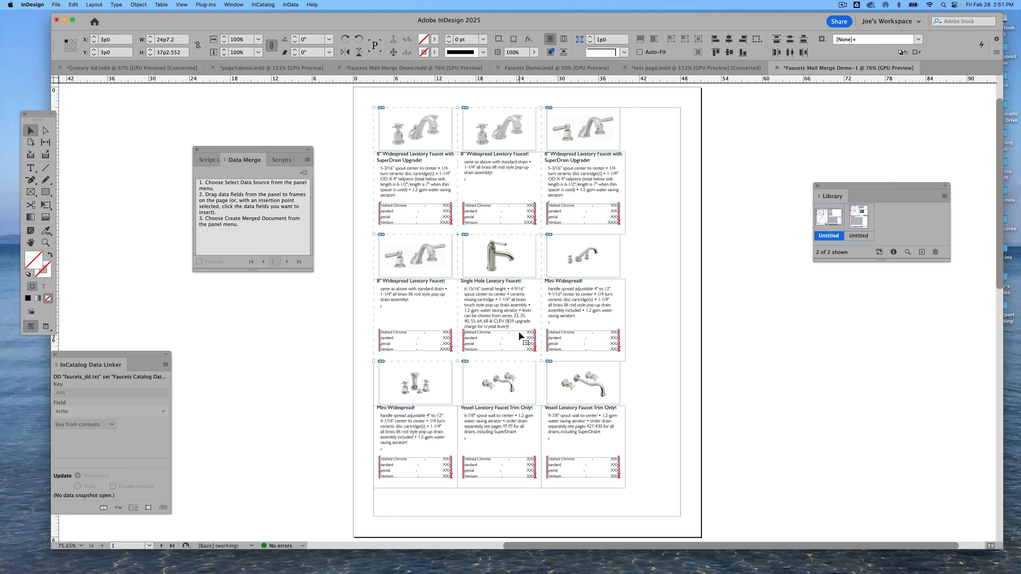
pyautogui.press('Delete')
# Create a new default Letter-size document and paste the four product records into it
pyautogui.press('super+n')
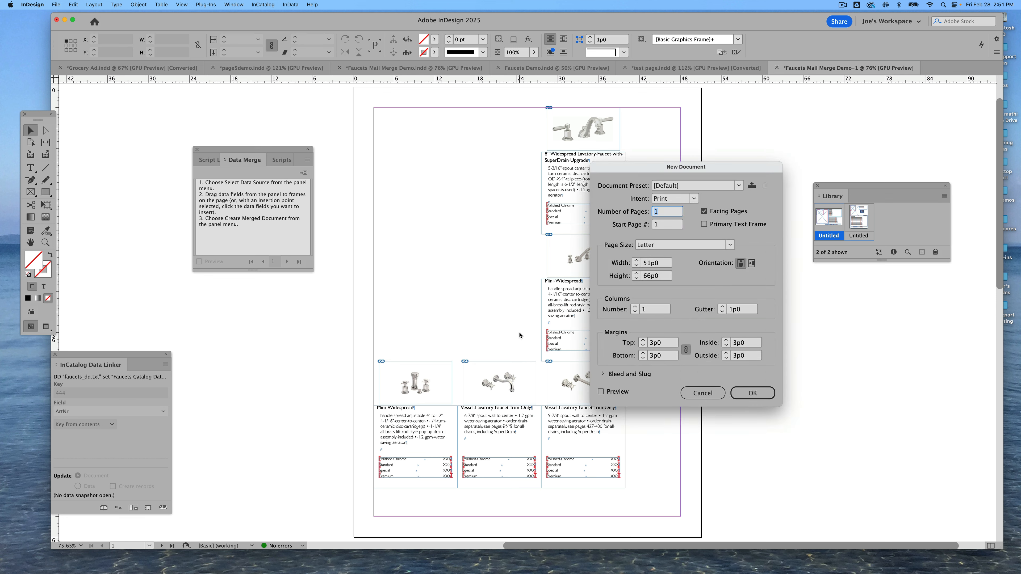
pyautogui.click(770, 384)
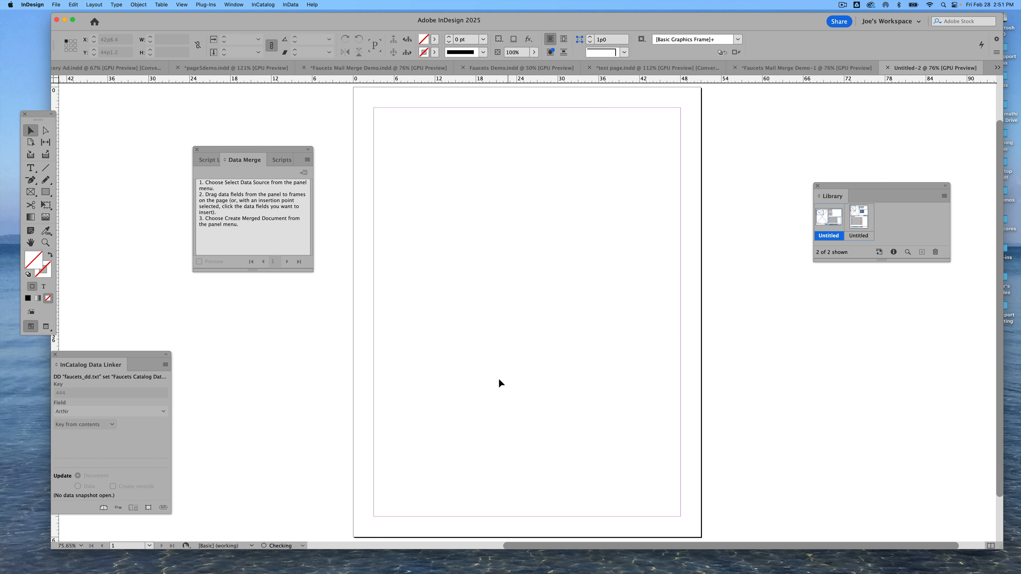
pyautogui.press('super+v')
pyautogui.click(661, 294)
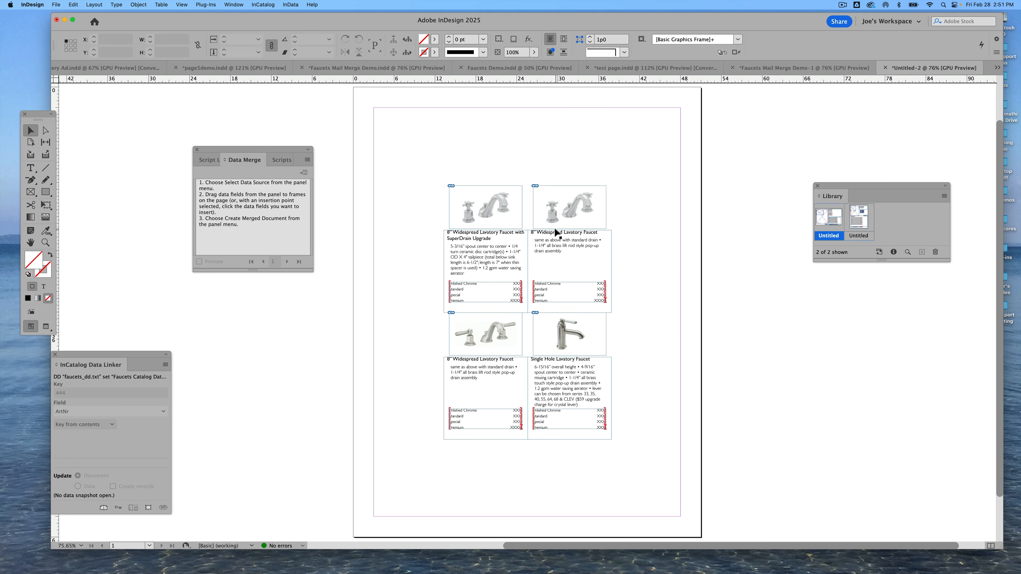
# Spread the four product records apart across the page
pyautogui.moveTo(557, 226); pyautogui.dragTo(594, 188)
pyautogui.moveTo(464, 238); pyautogui.dragTo(417, 182)
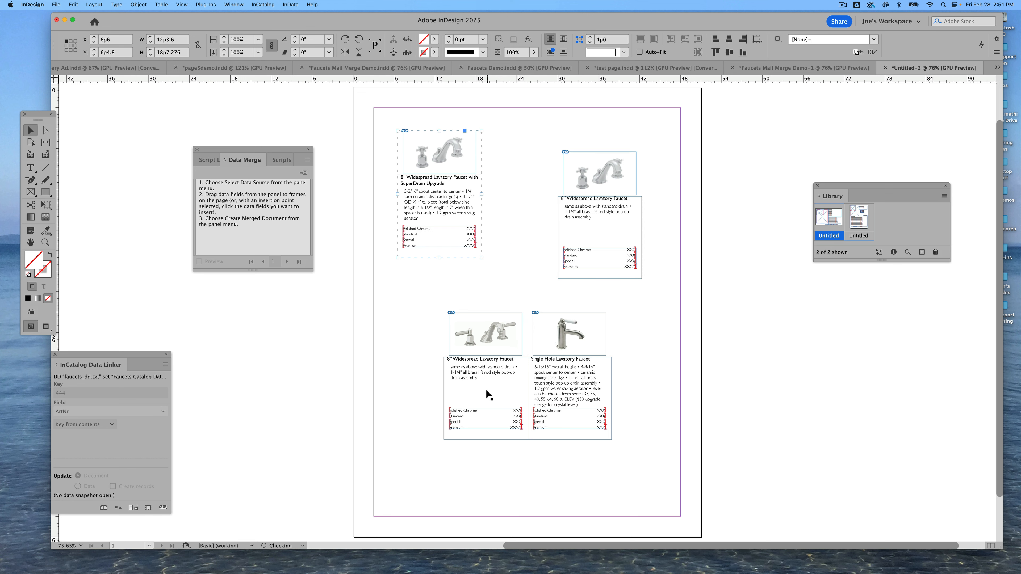
pyautogui.moveTo(485, 392); pyautogui.dragTo(451, 382)
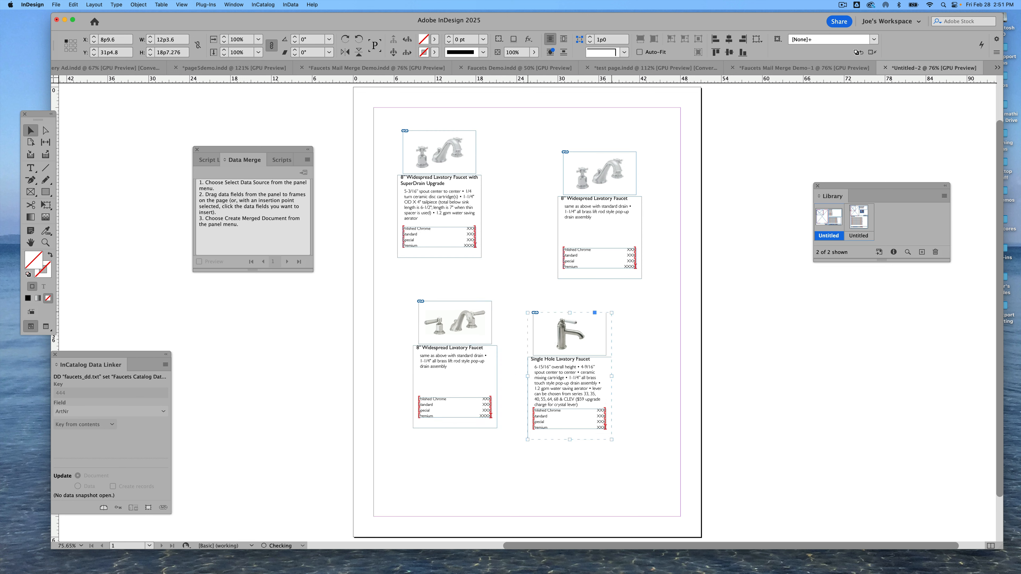
pyautogui.moveTo(588, 380); pyautogui.dragTo(597, 376)
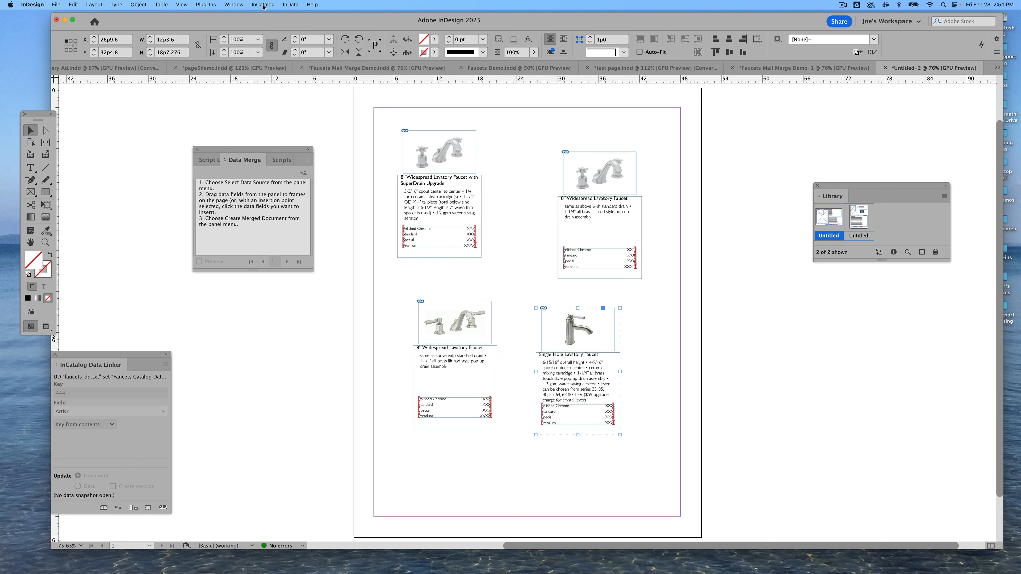
# Update the document from the Faucet Demo Data Merge $$$.csv data snapshot and preview the page without frame edges
pyautogui.click(45, 243)
pyautogui.moveTo(379, 181); pyautogui.dragTo(703, 469)
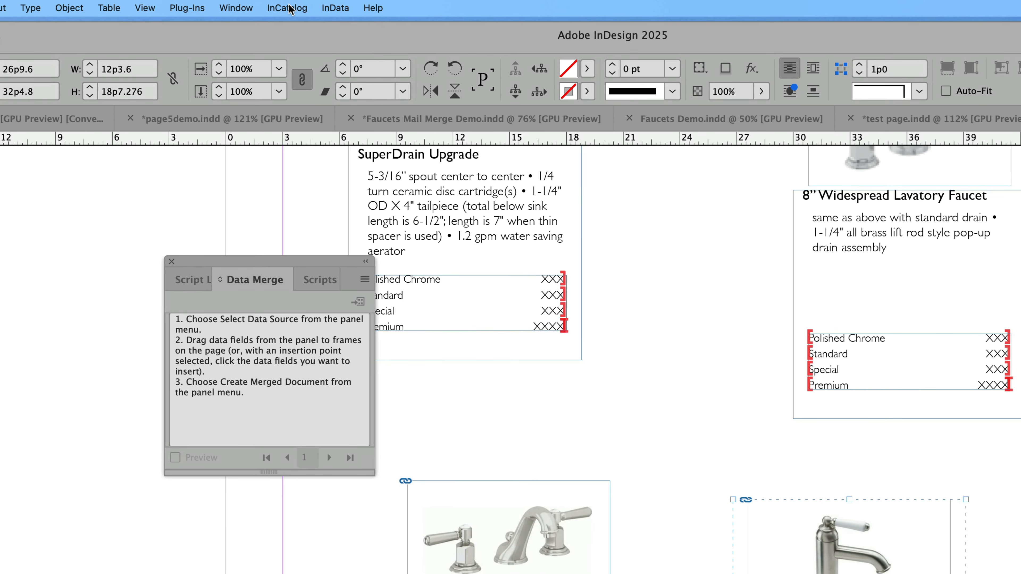
pyautogui.click(264, 5)
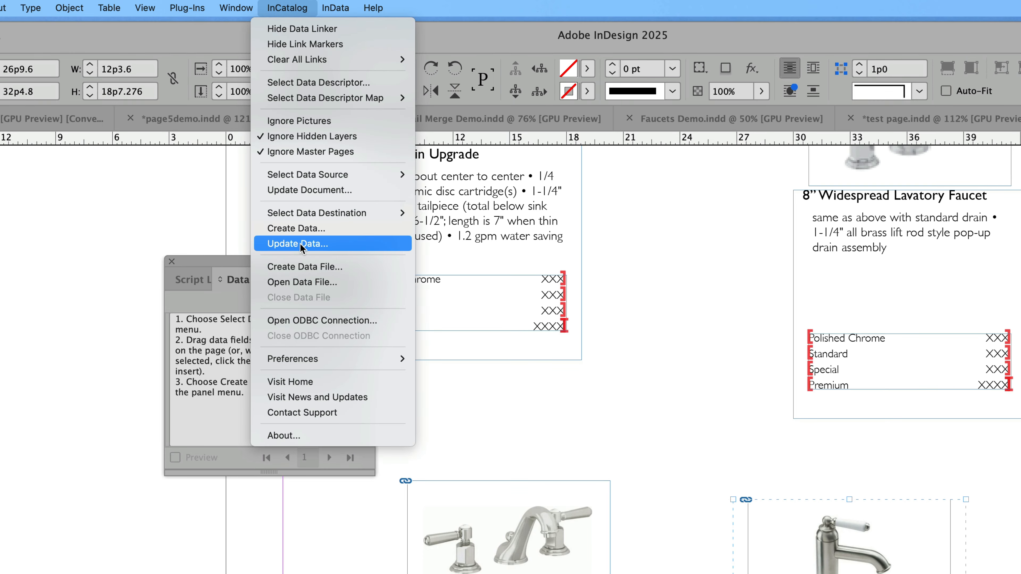
pyautogui.click(309, 191)
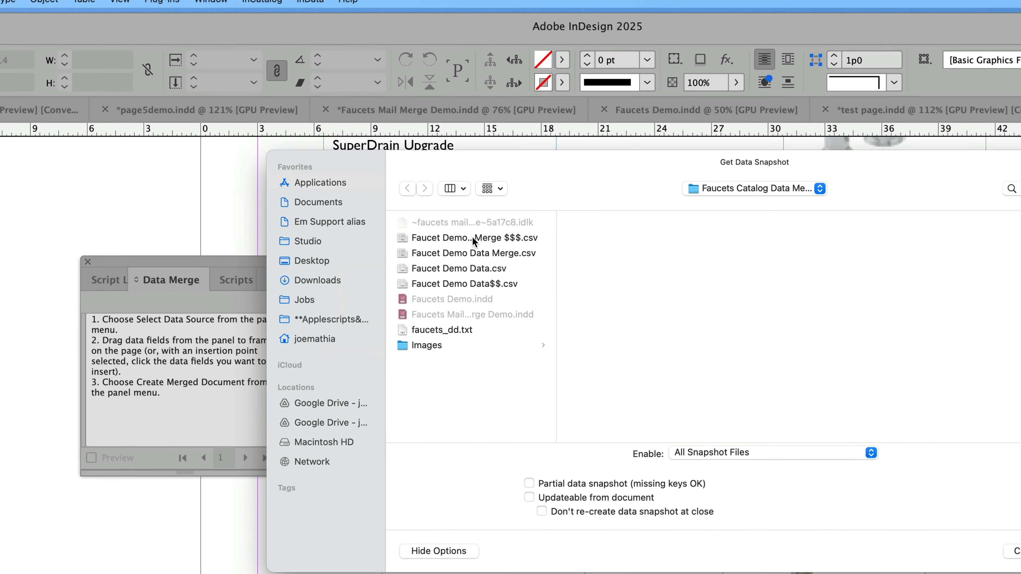
pyautogui.click(473, 238)
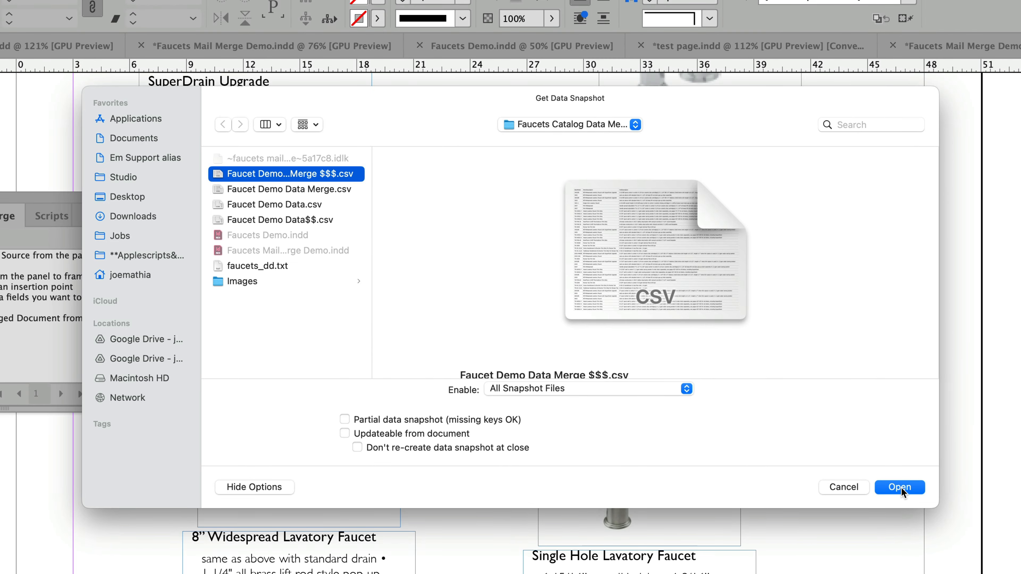
pyautogui.click(901, 487)
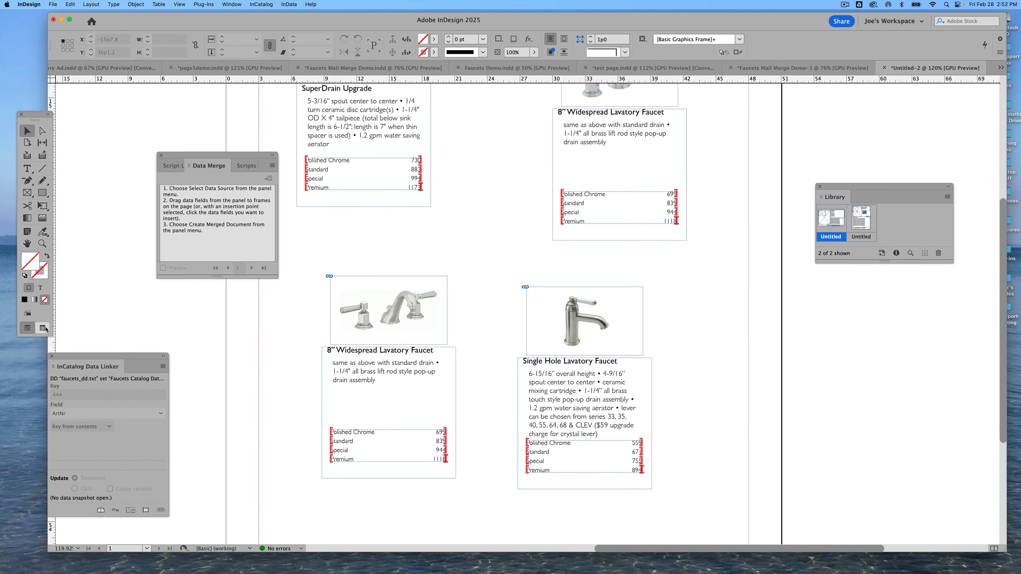
pyautogui.click(45, 326)
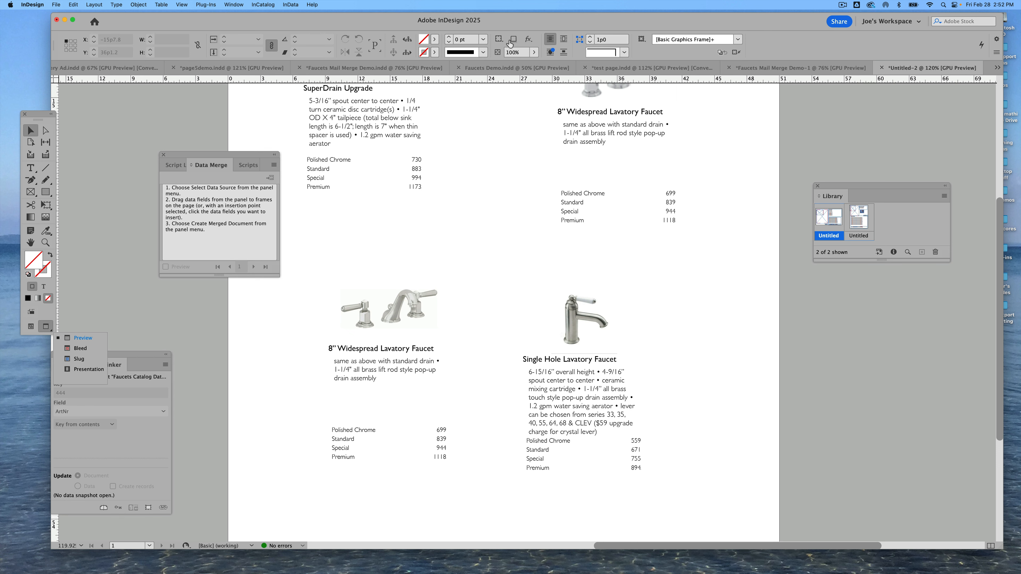
# Switch to the Faucets Demo document and close the Data Merge panel
pyautogui.click(557, 67)
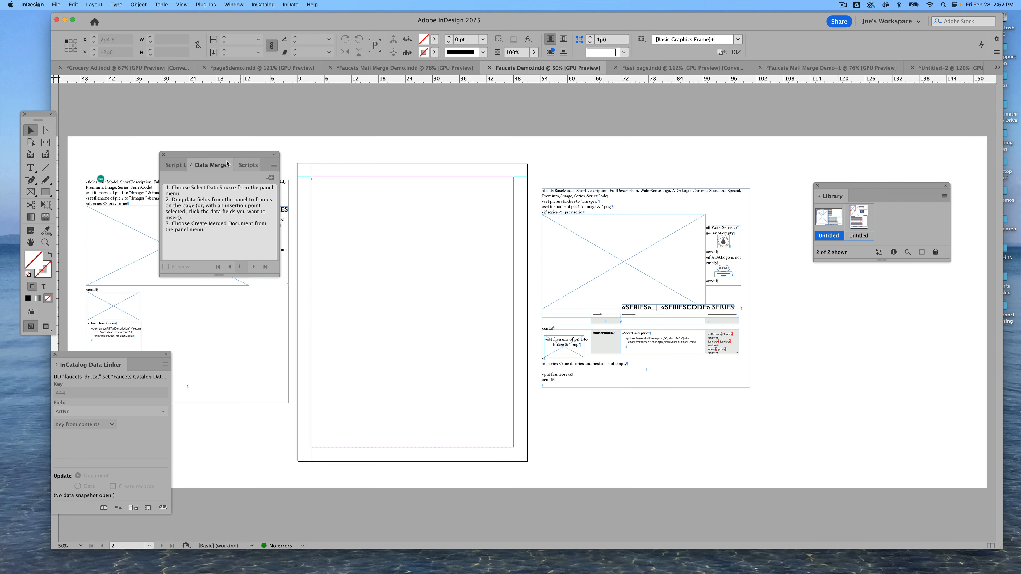
pyautogui.click(163, 155)
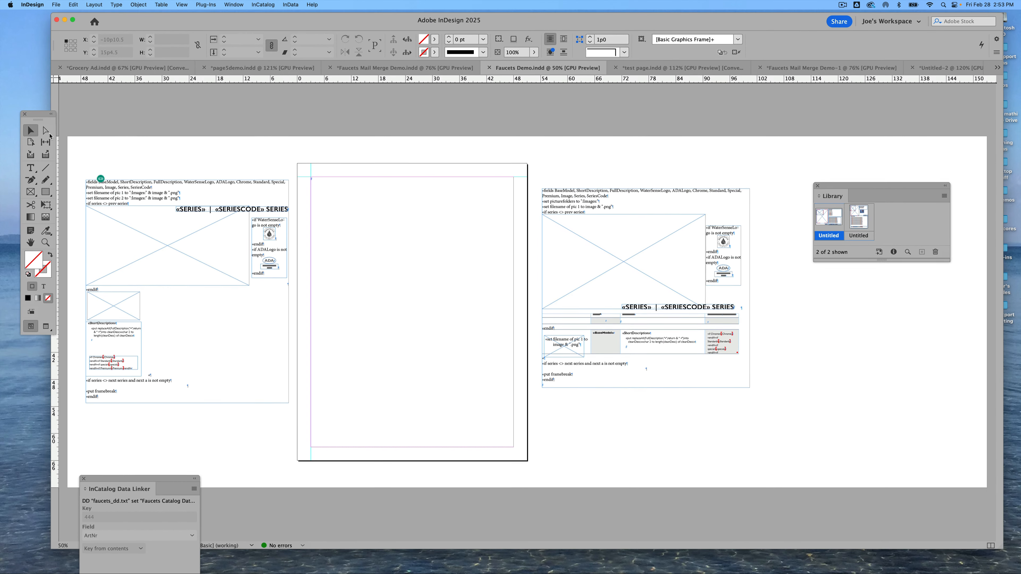
# Import Faucet Demo Data.csv with InData into the blank page to generate the catalog spreads, and scroll through the results
pyautogui.click(32, 170)
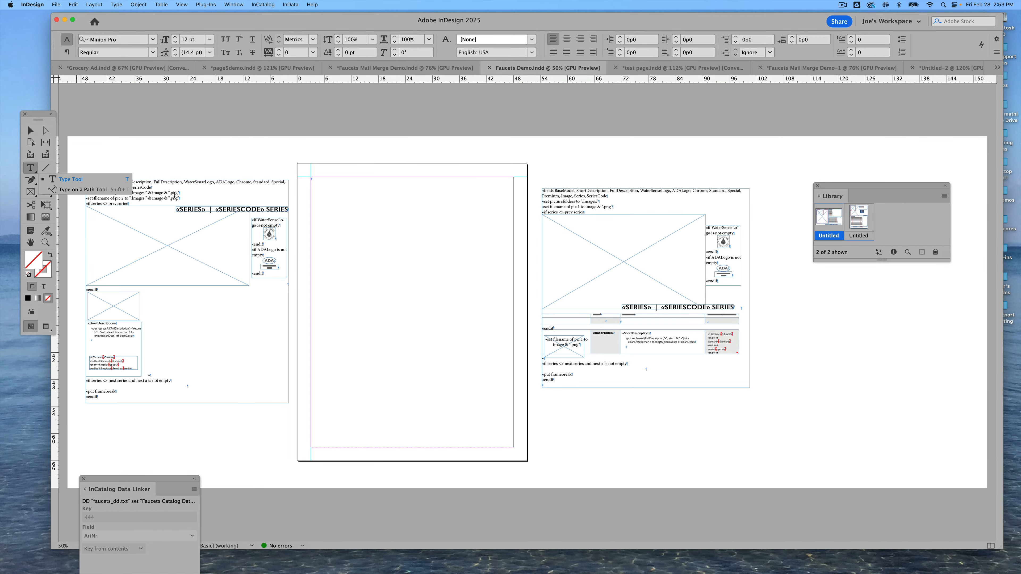
pyautogui.click(359, 195)
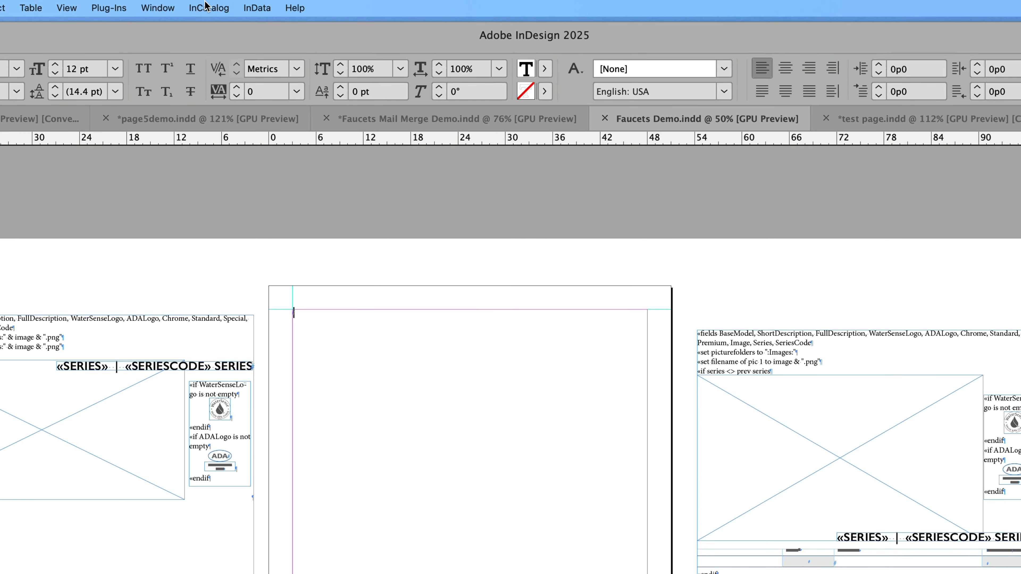
pyautogui.click(255, 9)
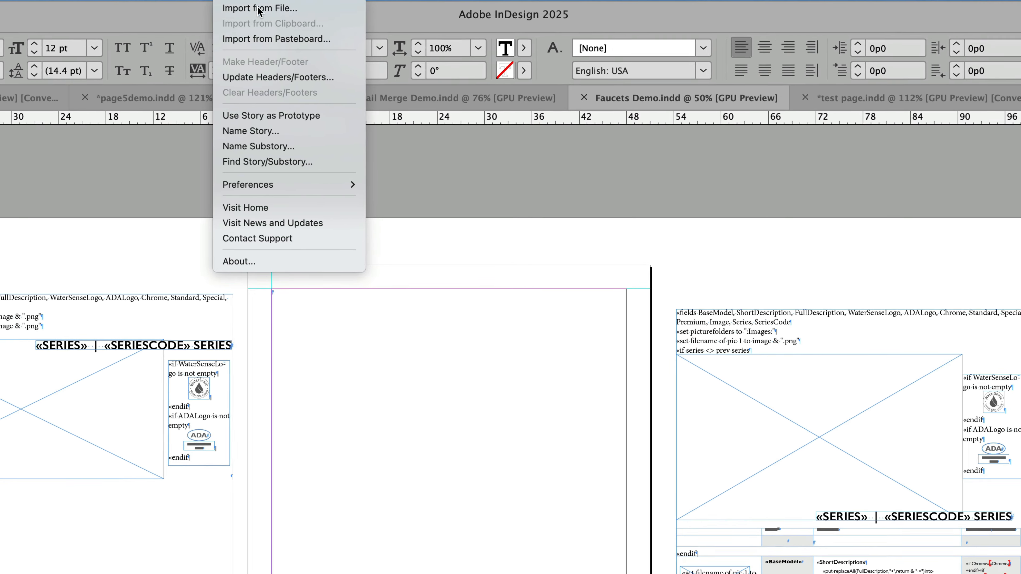
pyautogui.click(280, 30)
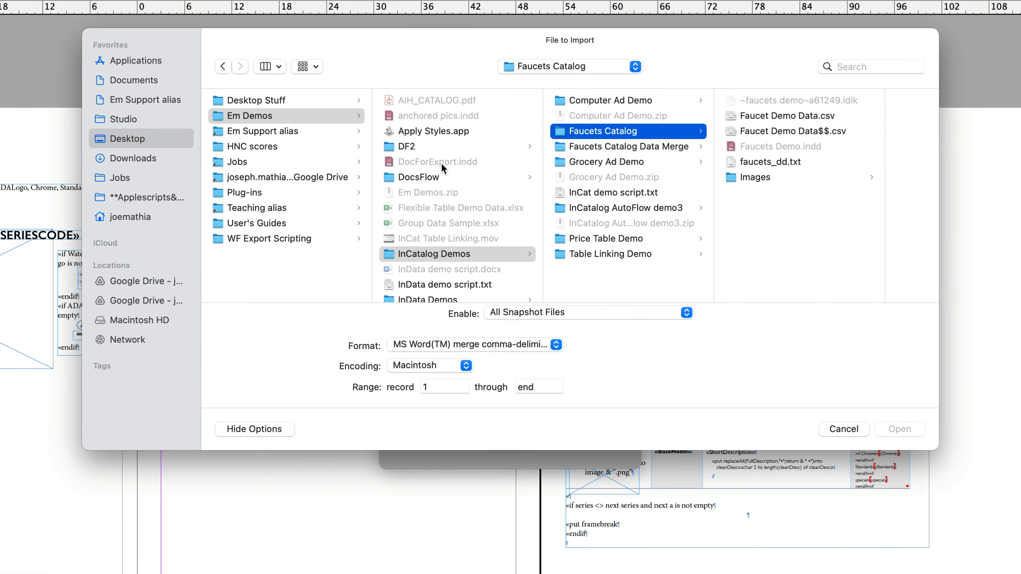
pyautogui.click(735, 118)
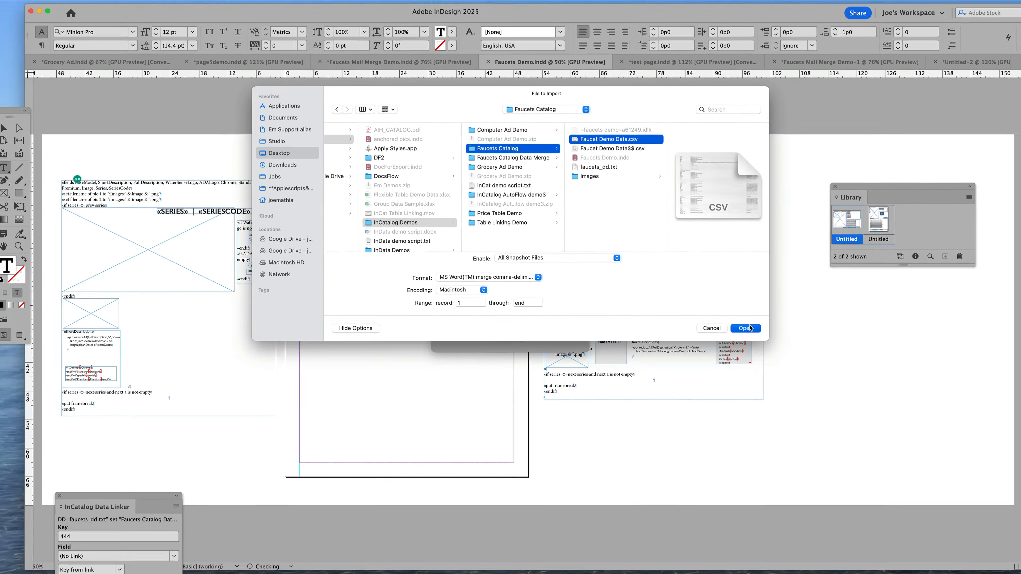
pyautogui.click(745, 329)
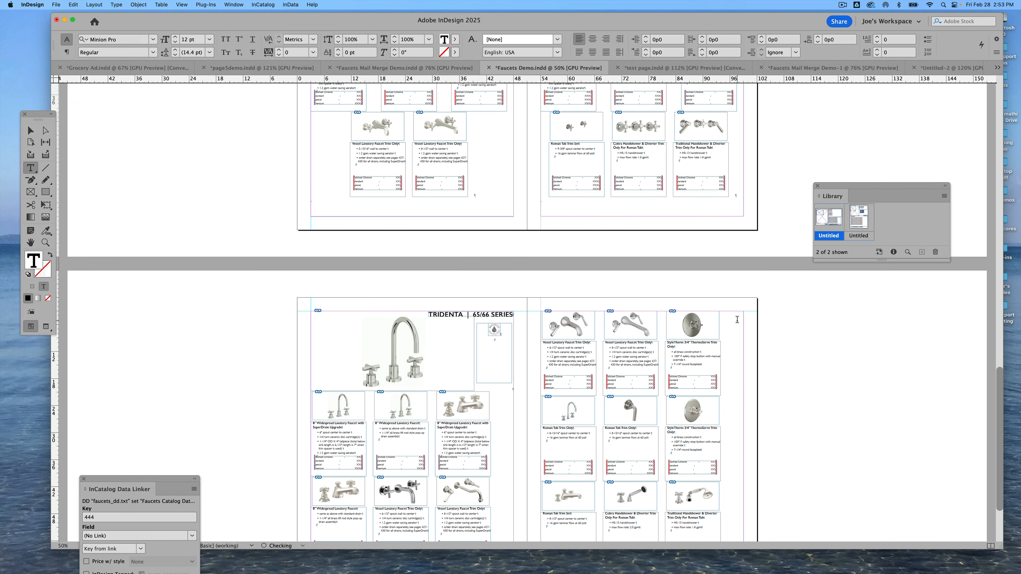
pyautogui.scroll(20, 738, 318)
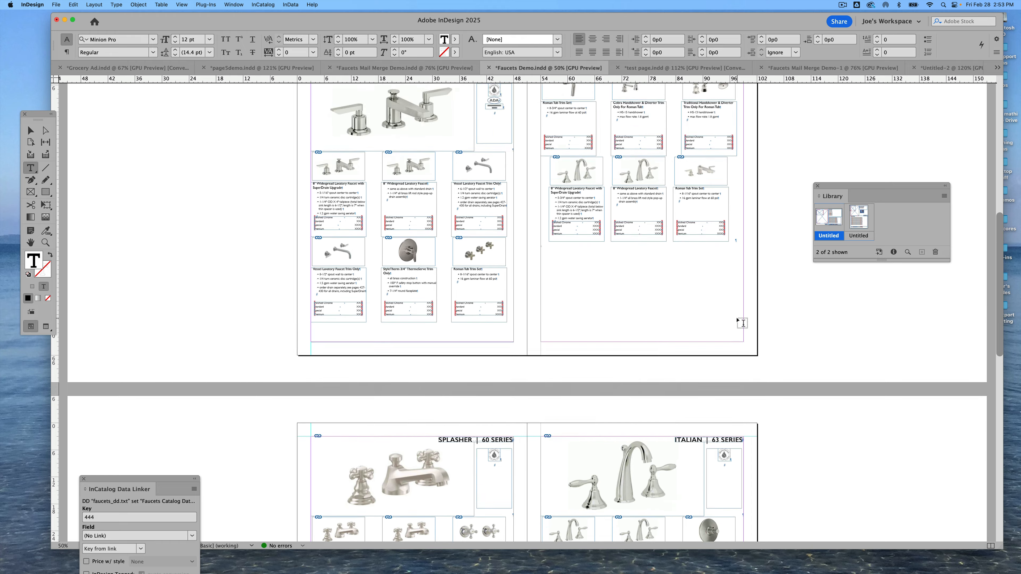
pyautogui.scroll(-20, 737, 318)
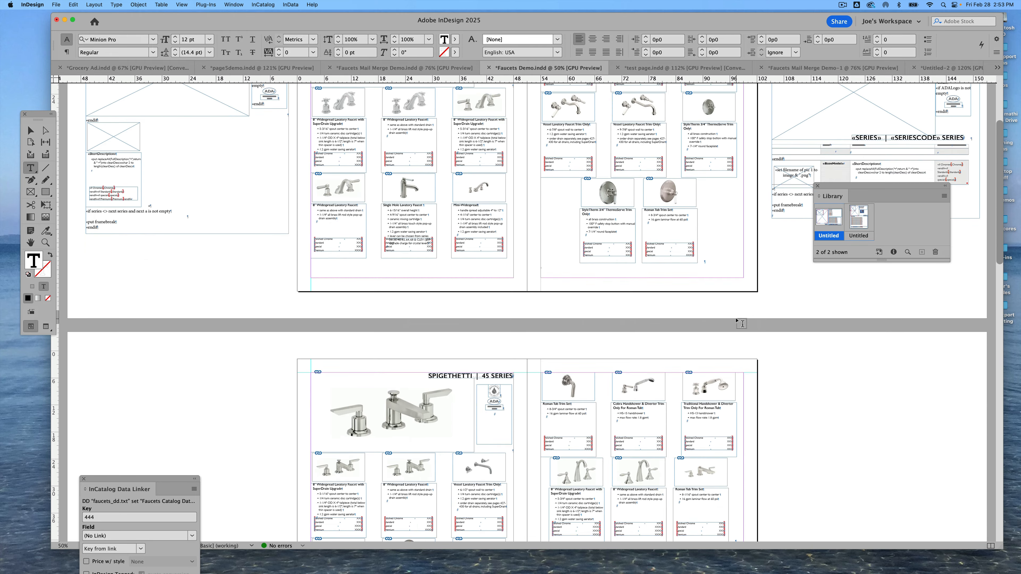
pyautogui.scroll(-15, 741, 323)
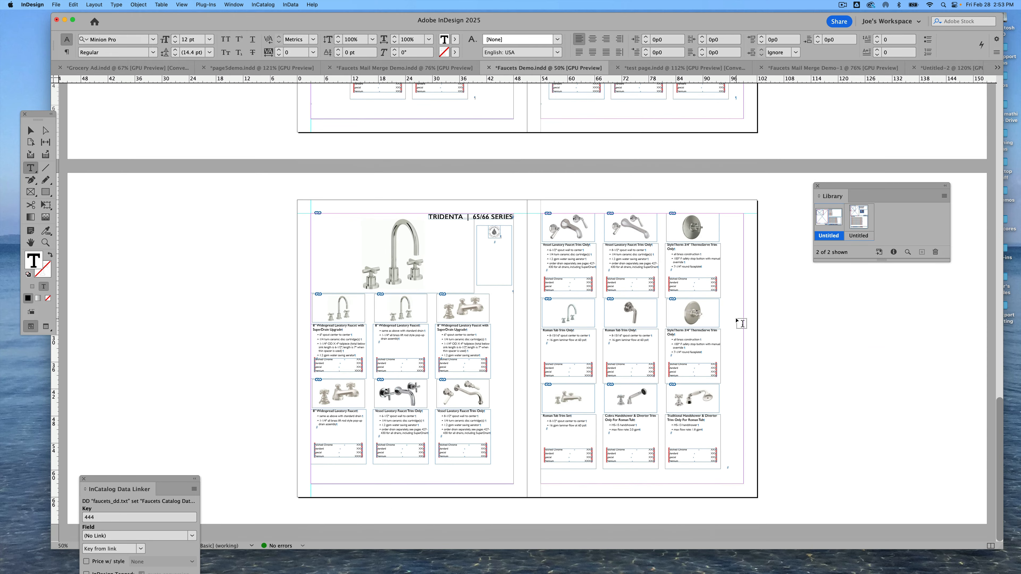
pyautogui.scroll(5, 736, 317)
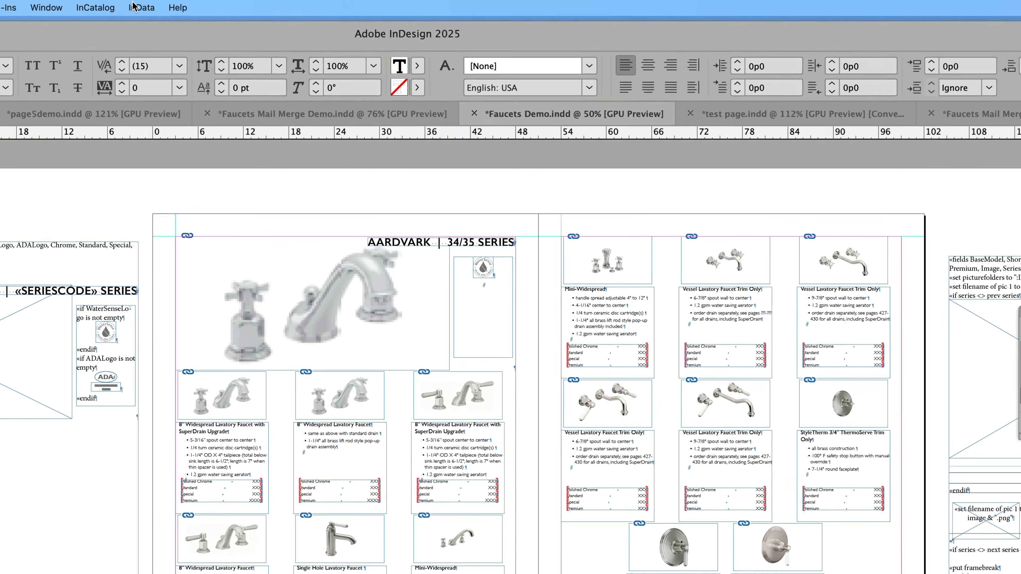
# Use the story as the InData prototype and import Faucet Demo Data.csv again to build table-style catalog pages
pyautogui.click(137, 7)
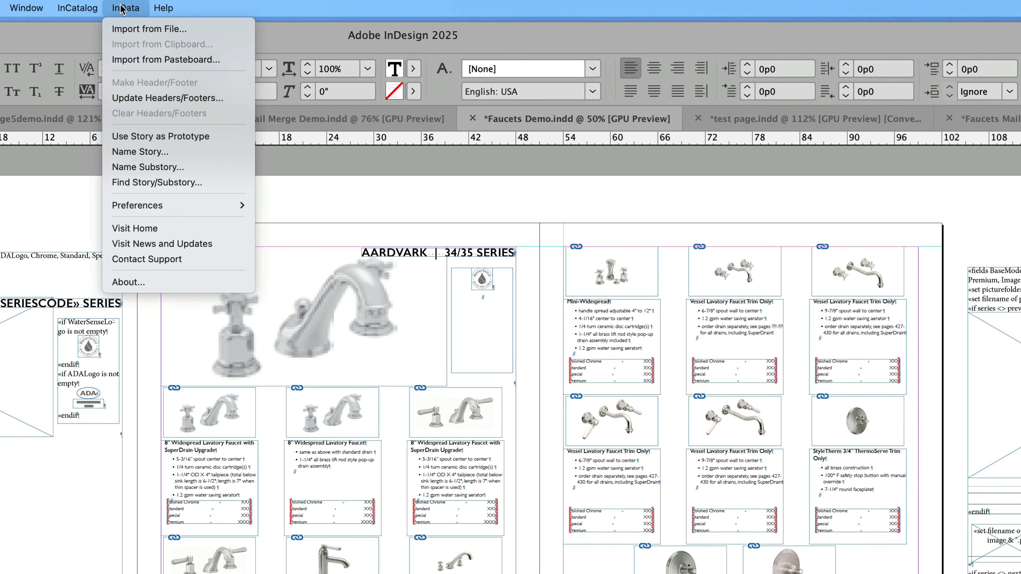
pyautogui.click(124, 137)
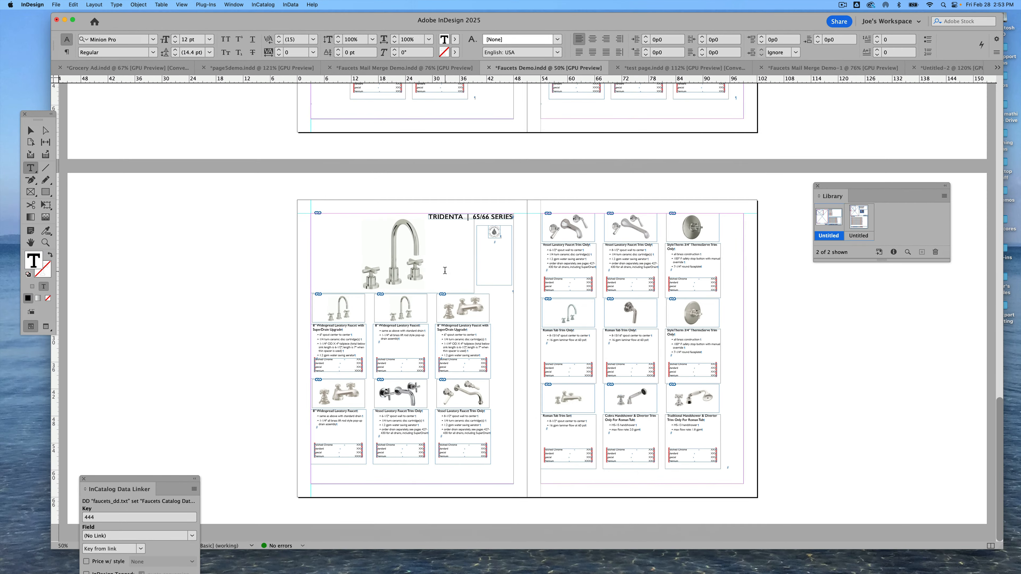
pyautogui.click(736, 424)
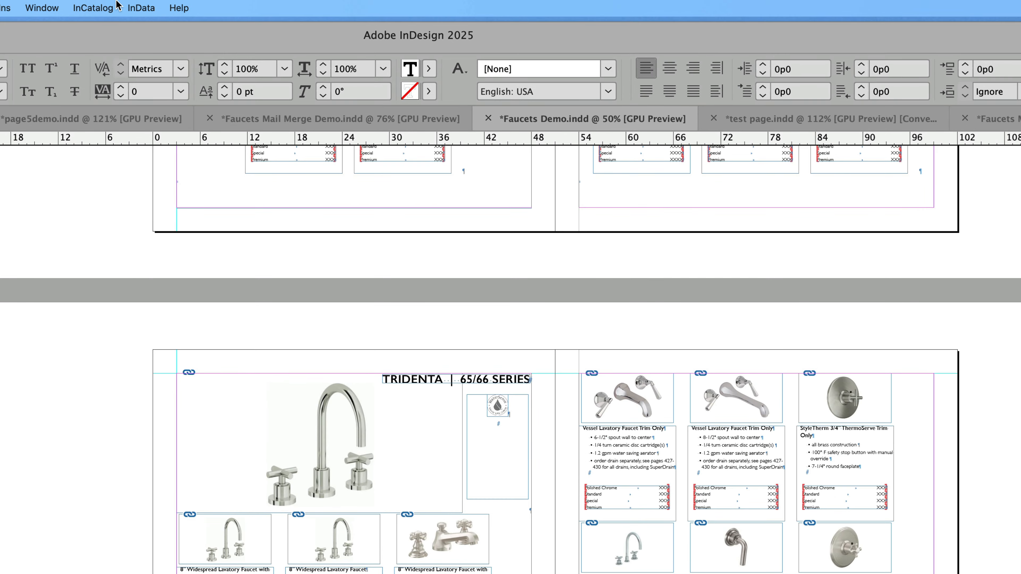
pyautogui.click(133, 9)
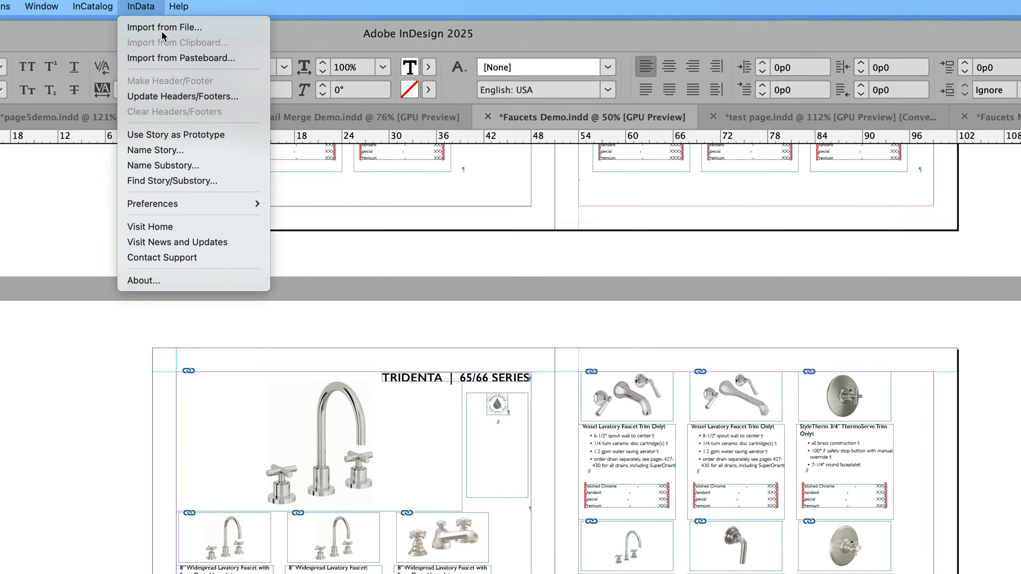
pyautogui.click(162, 29)
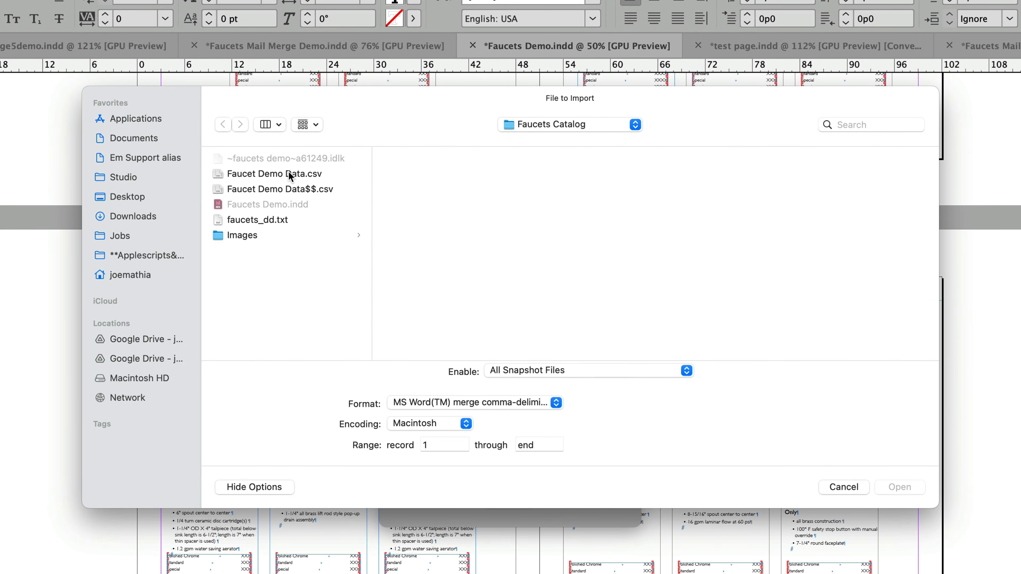
pyautogui.doubleClick(290, 174)
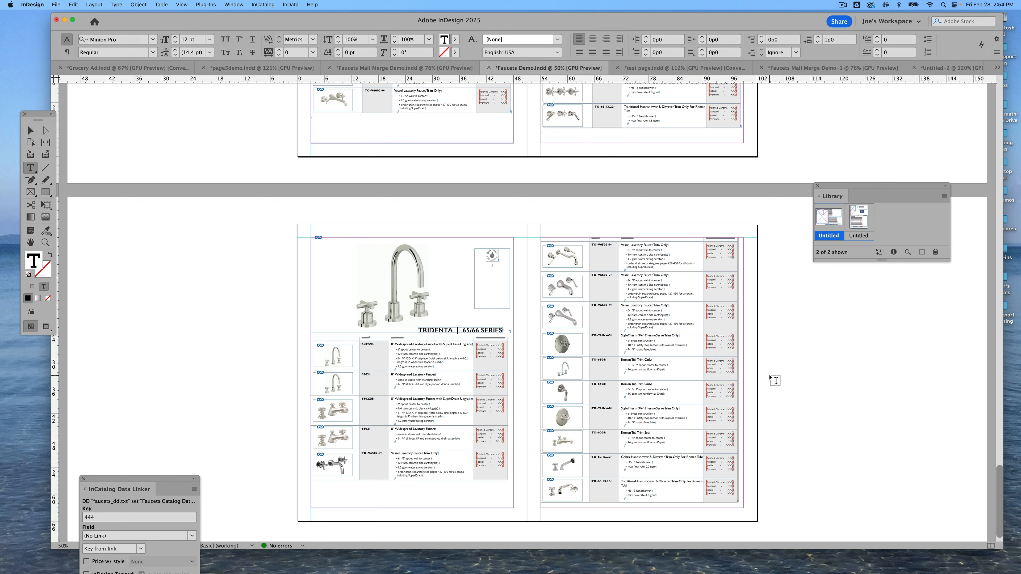
# Zoom into the Splasher spread and update the document from the Faucet Demo Data$$.csv snapshot to fill in prices
pyautogui.scroll(5, 700, 217)
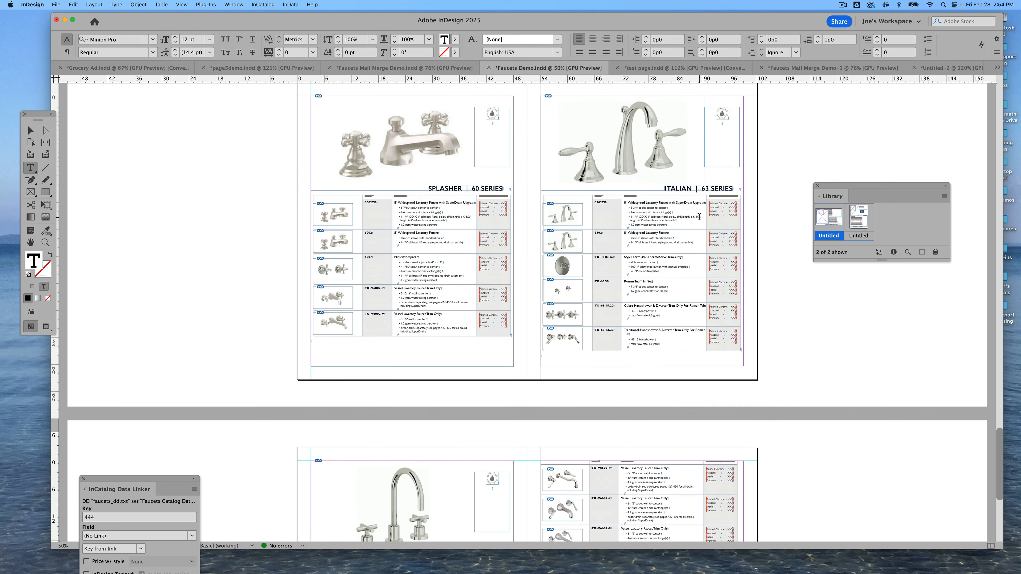
pyautogui.scroll(3, 699, 217)
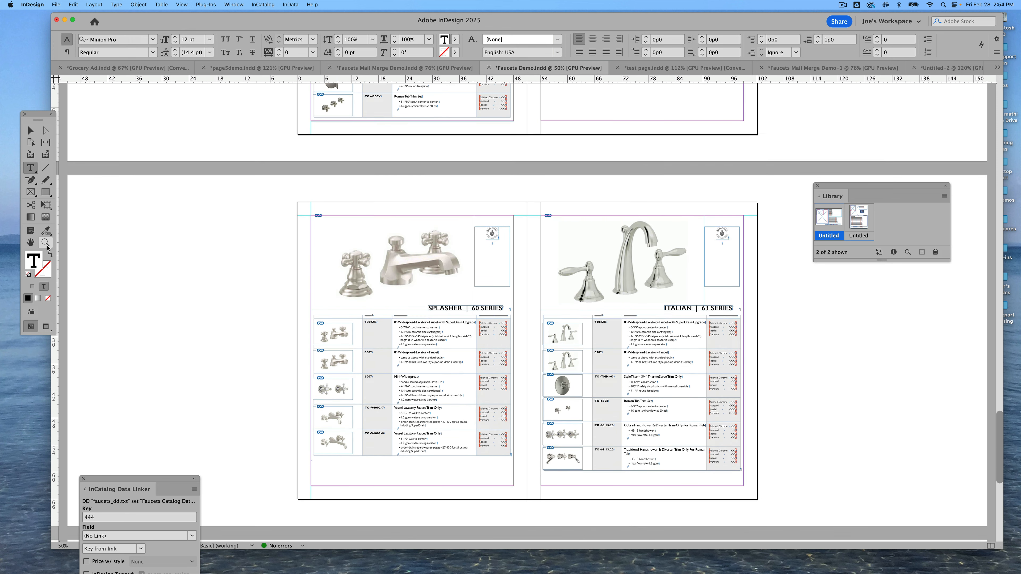
pyautogui.click(46, 243)
pyautogui.moveTo(400, 288); pyautogui.dragTo(616, 463)
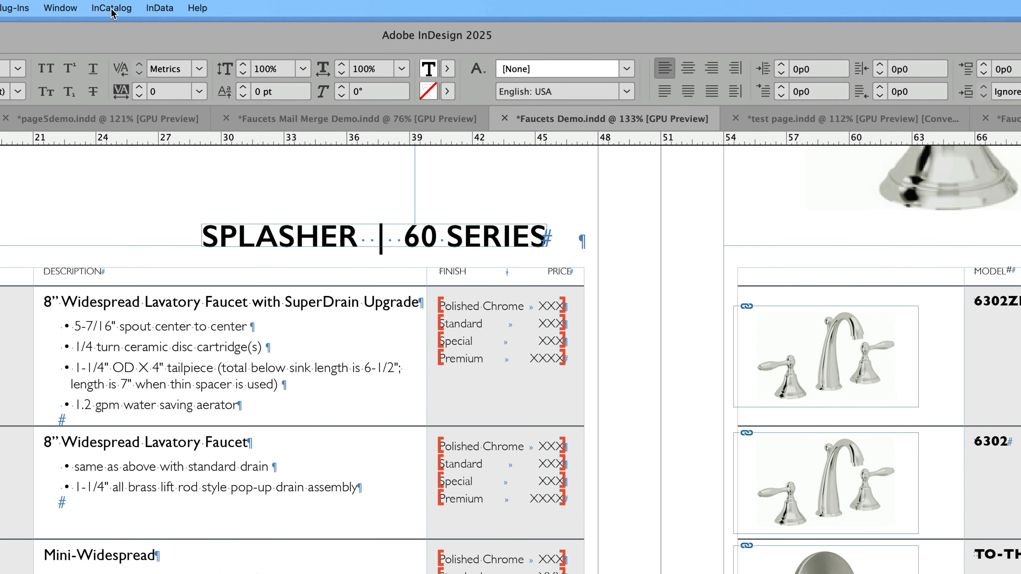
pyautogui.click(113, 8)
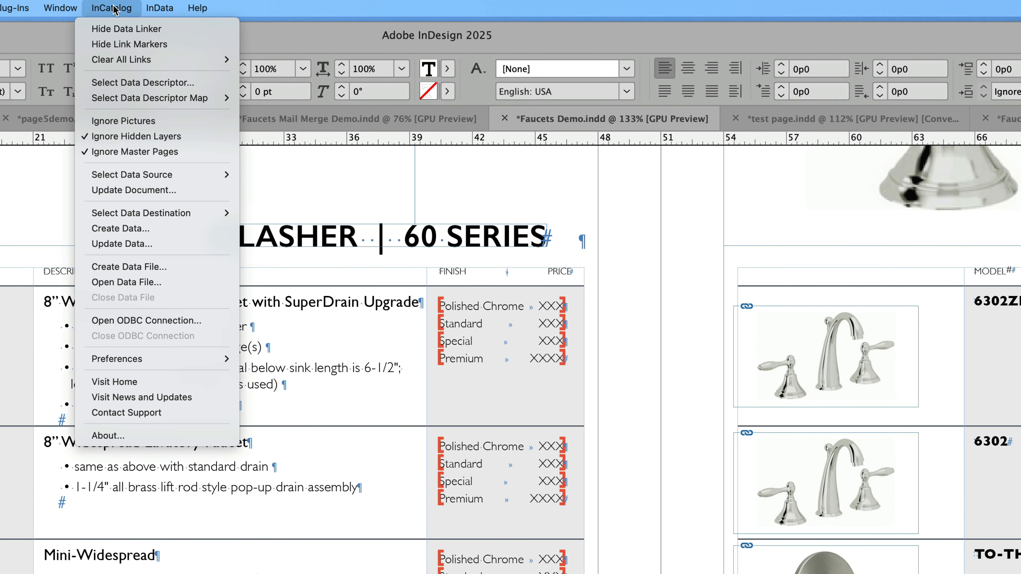
pyautogui.click(128, 193)
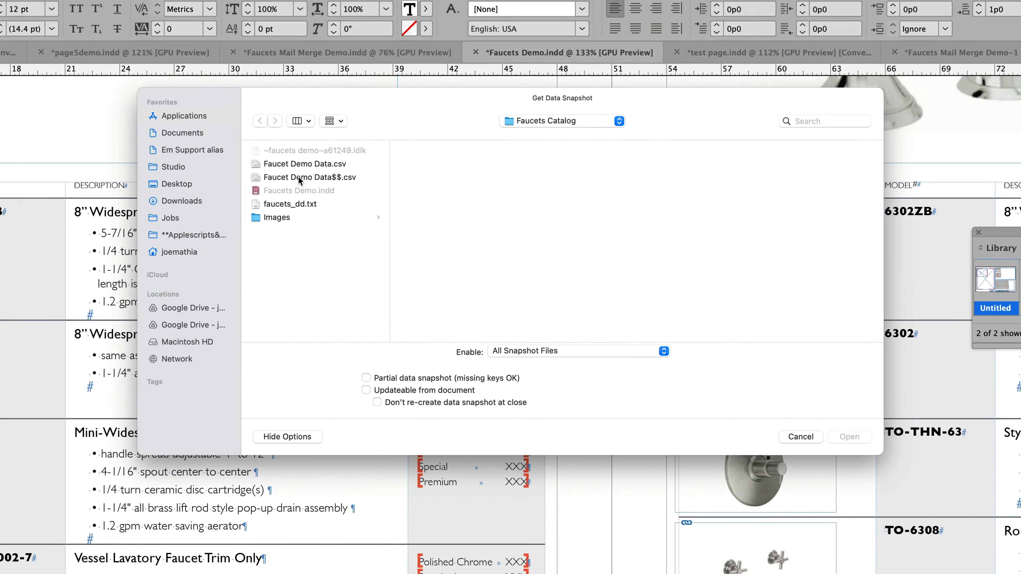
pyautogui.doubleClick(298, 177)
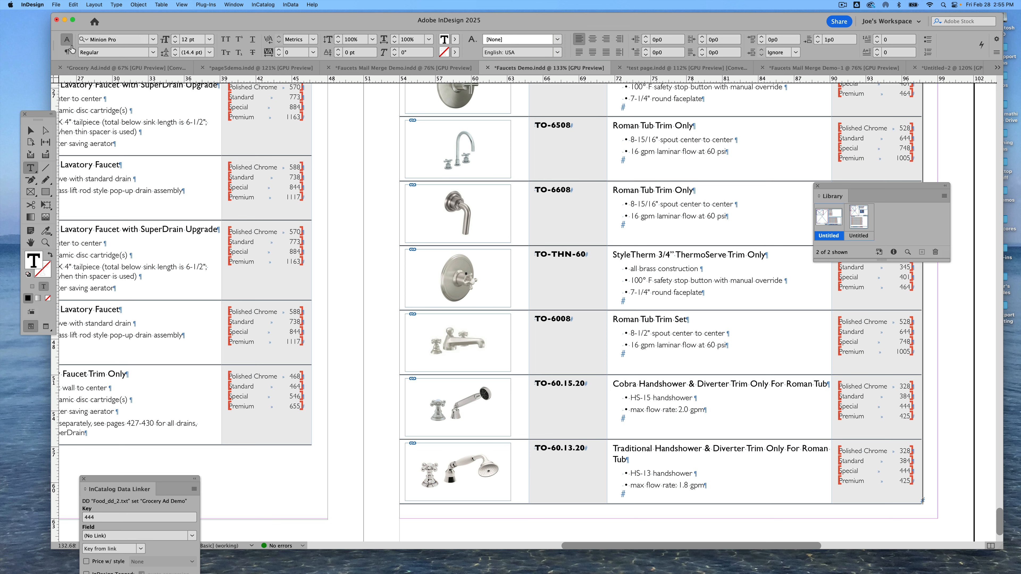
# Switch to the Grocery Ad document and change the word Ripe to Juicy in the peaches heading
pyautogui.click(107, 69)
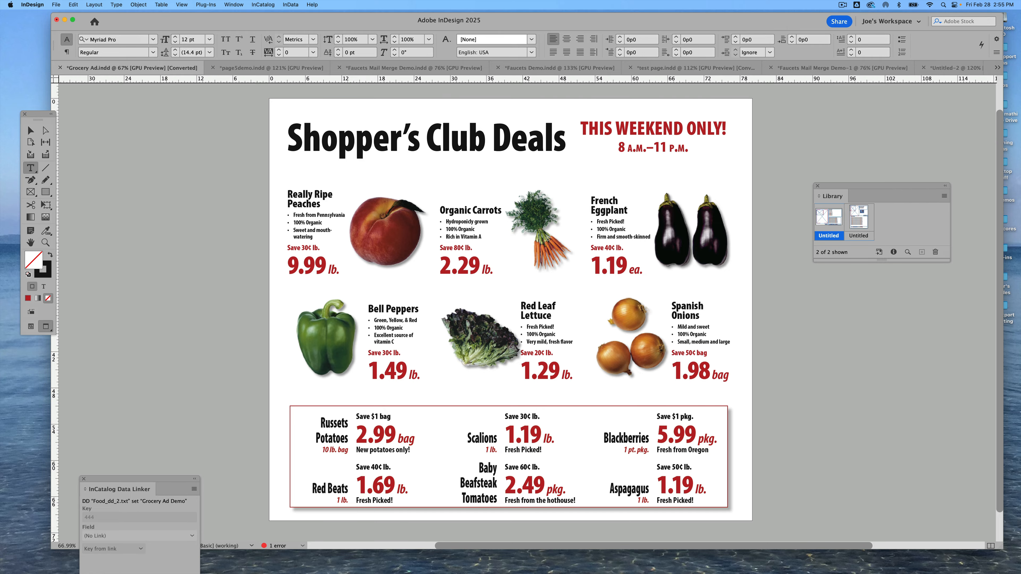
pyautogui.moveTo(764, 573); pyautogui.dragTo(845, 282)
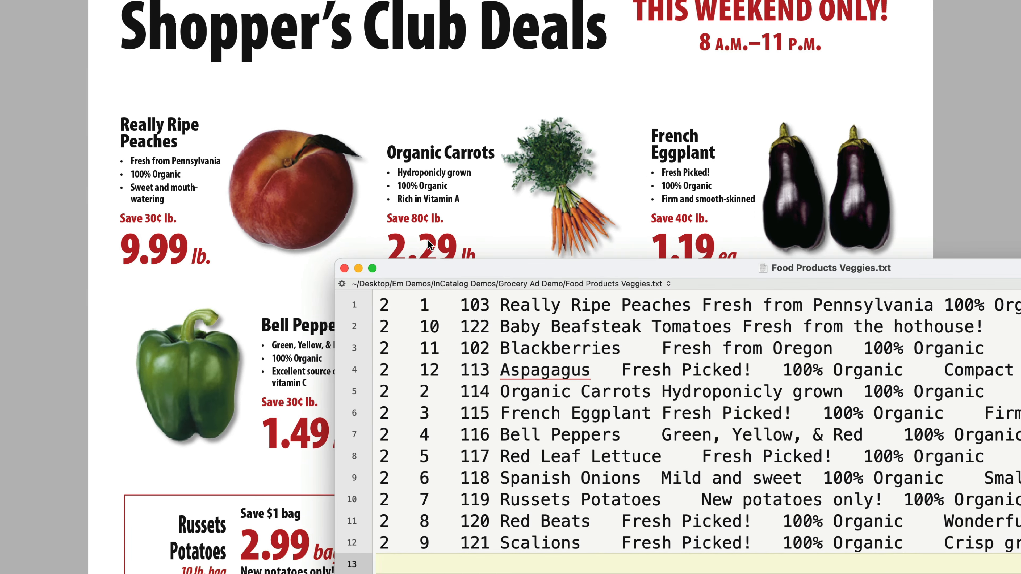
pyautogui.moveTo(466, 269); pyautogui.dragTo(533, 268)
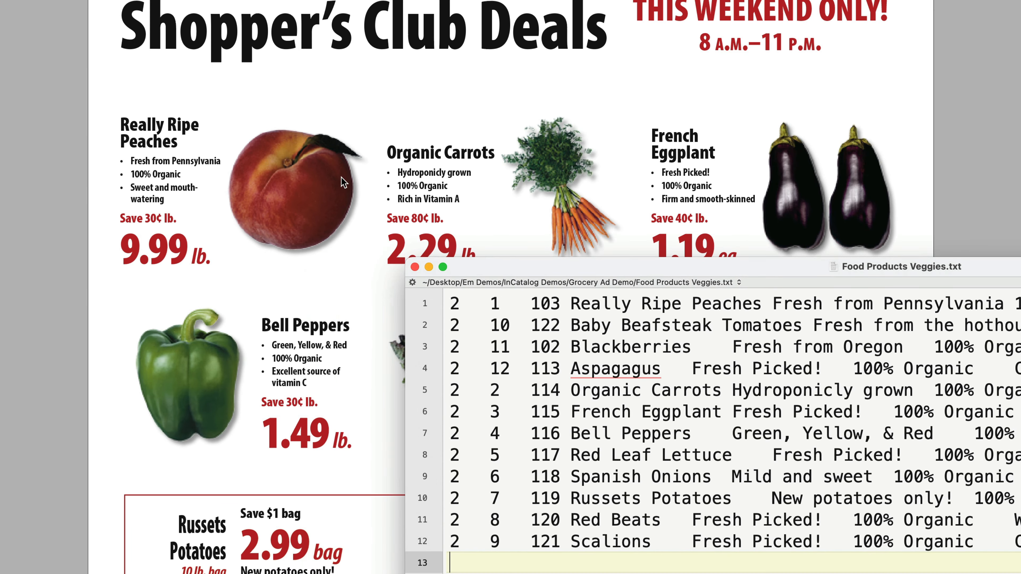
pyautogui.doubleClick(176, 125)
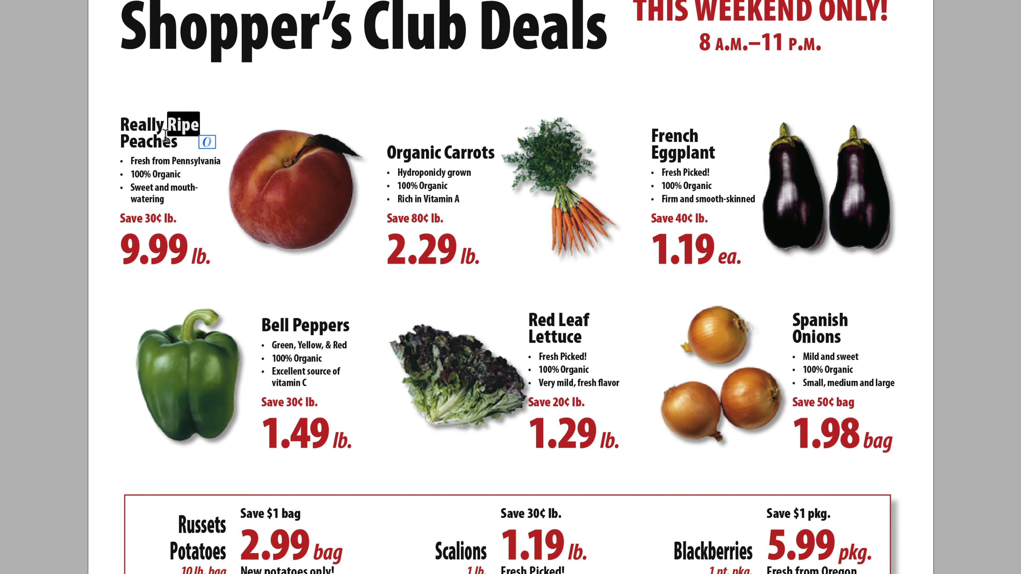
pyautogui.write('Juicy')
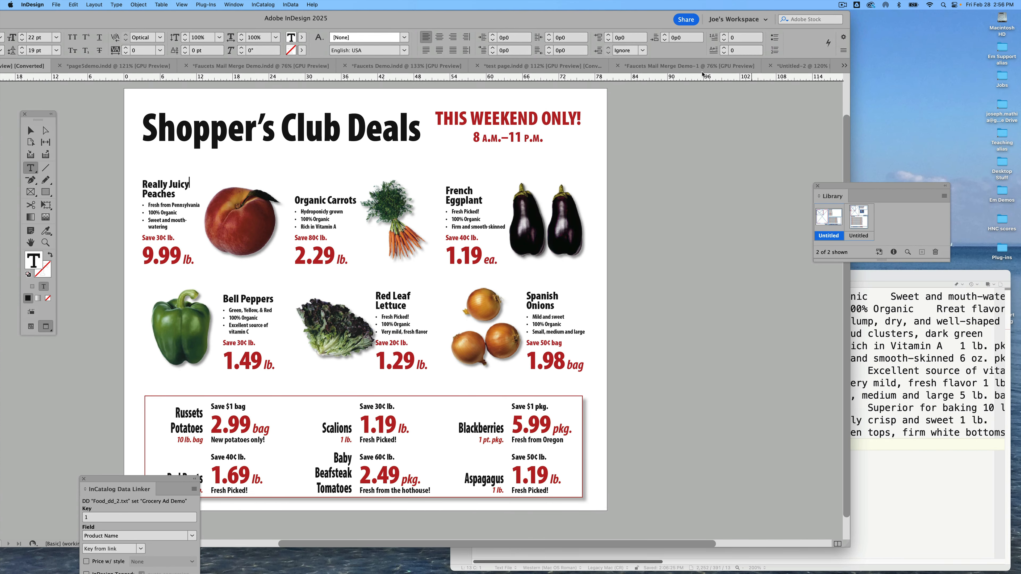
# Update the Food Products Veggies.txt data file from the document with Updateable from document enabled, then view the text file
pyautogui.moveTo(870, 278); pyautogui.dragTo(574, 13)
pyautogui.click(367, 23)
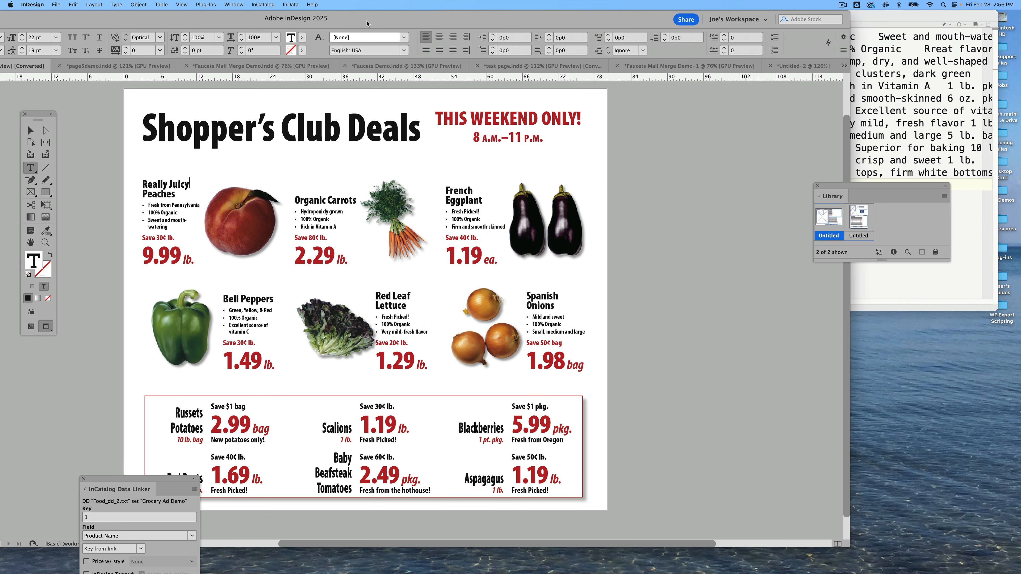
pyautogui.moveTo(404, 20); pyautogui.dragTo(483, 119)
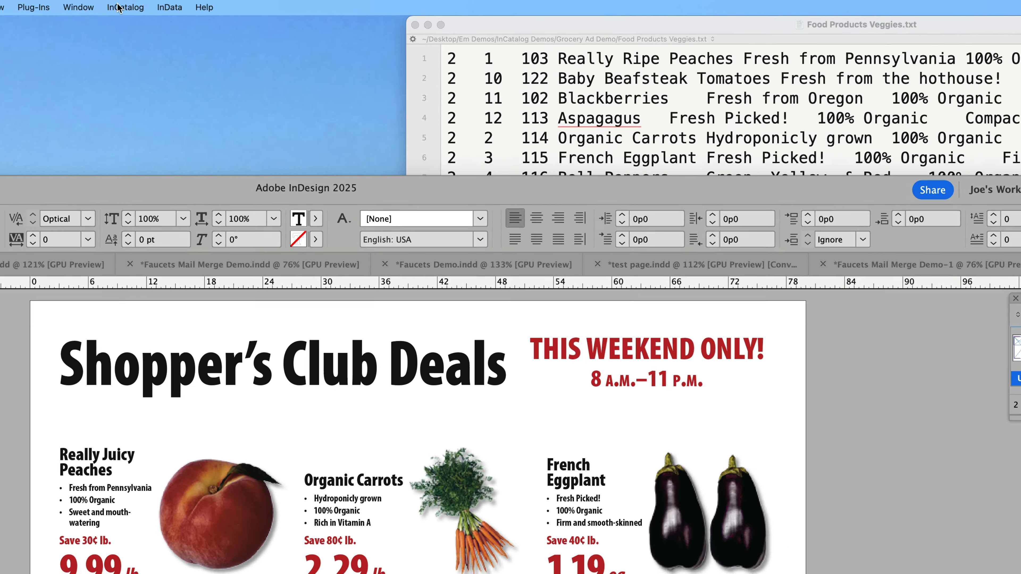
pyautogui.click(260, 5)
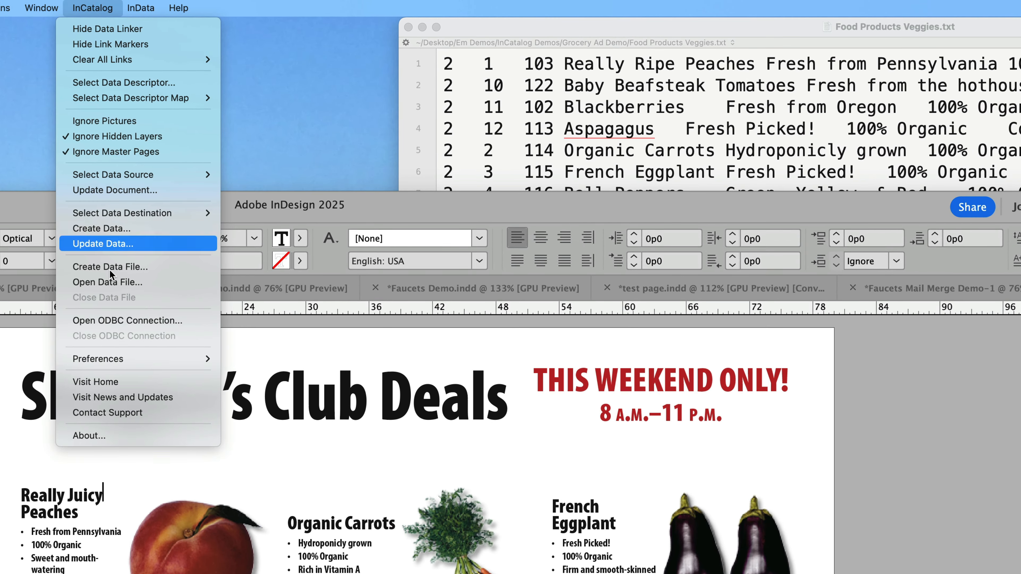
pyautogui.click(120, 244)
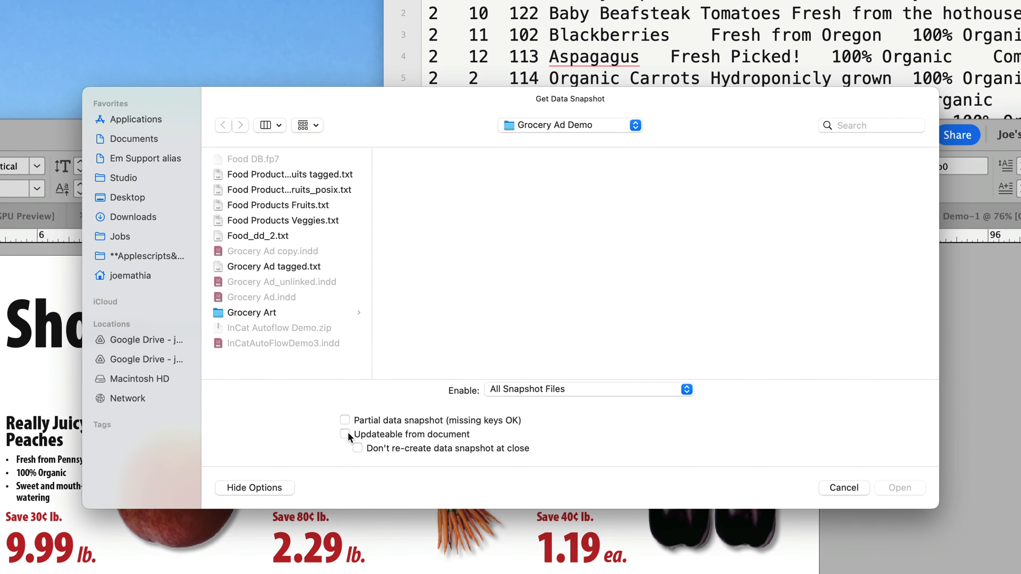
pyautogui.click(344, 433)
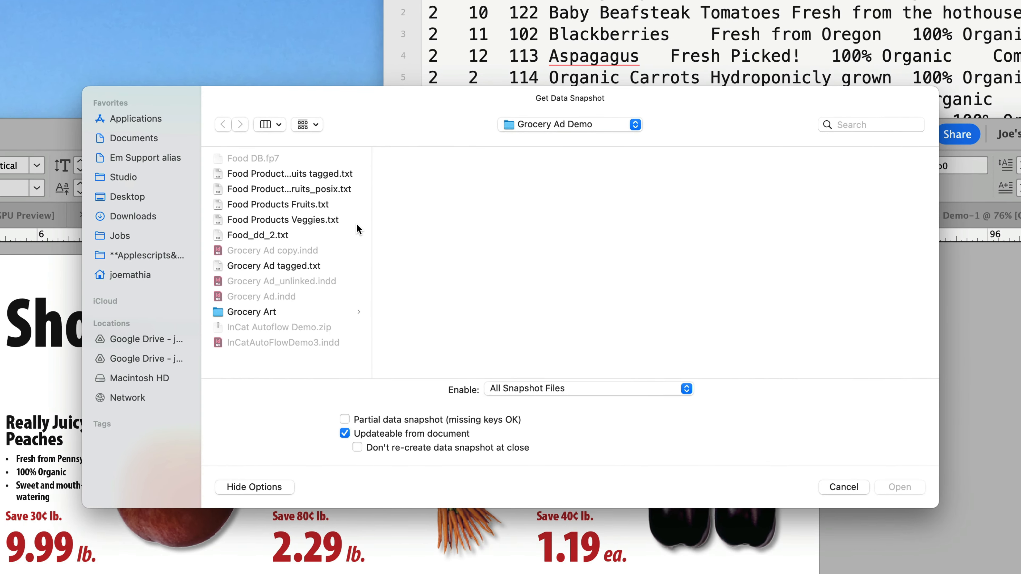
pyautogui.click(283, 218)
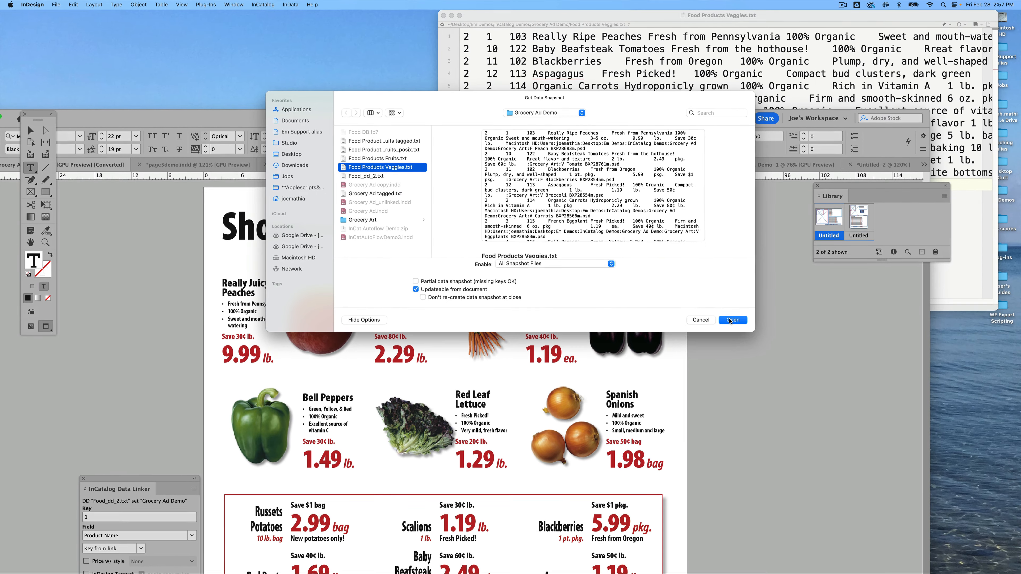
pyautogui.click(761, 349)
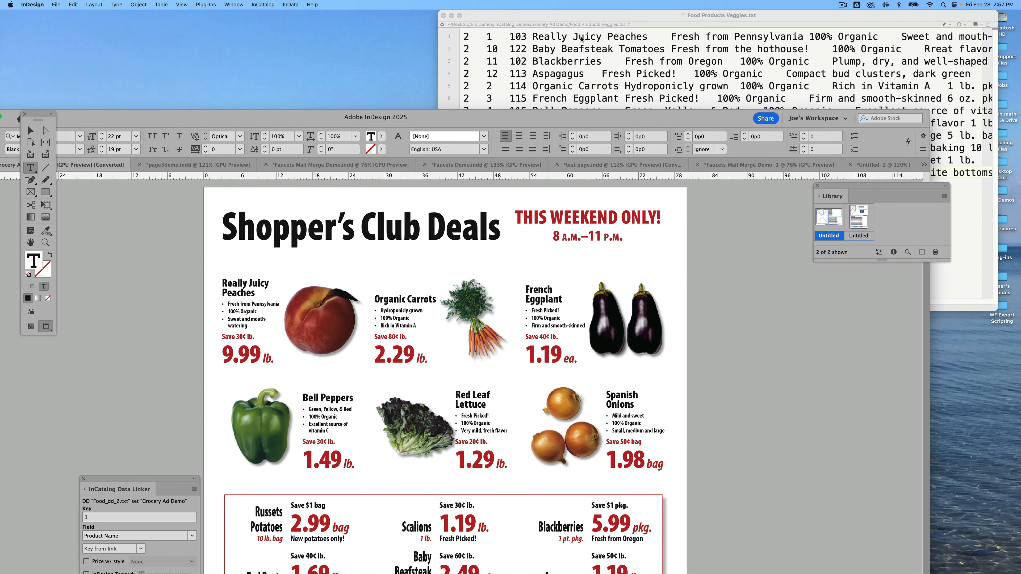
pyautogui.click(581, 38)
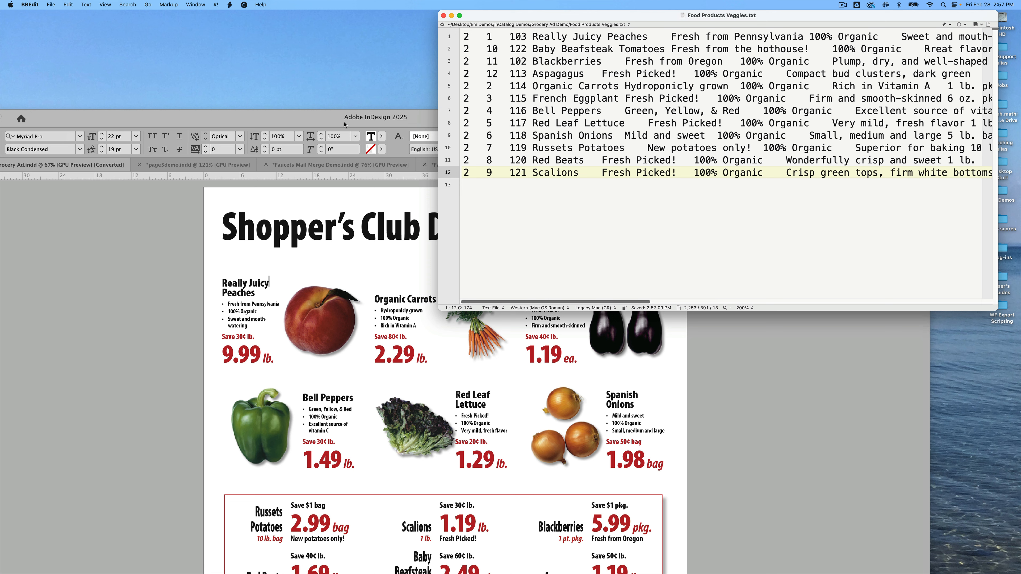
# Switch back to InDesign and open the test page document with the widget tables
pyautogui.click(284, 121)
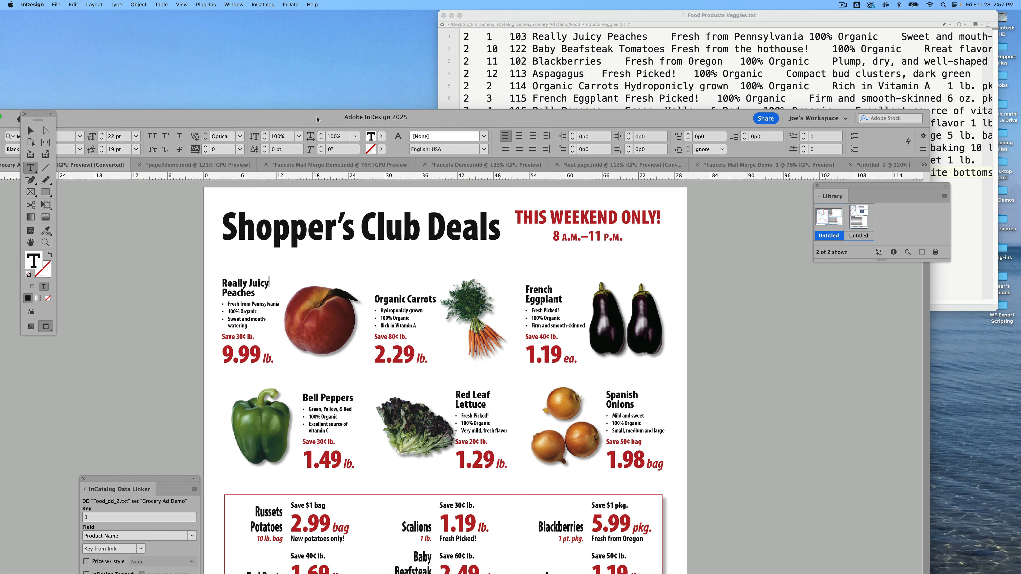
pyautogui.moveTo(317, 119); pyautogui.dragTo(370, 35)
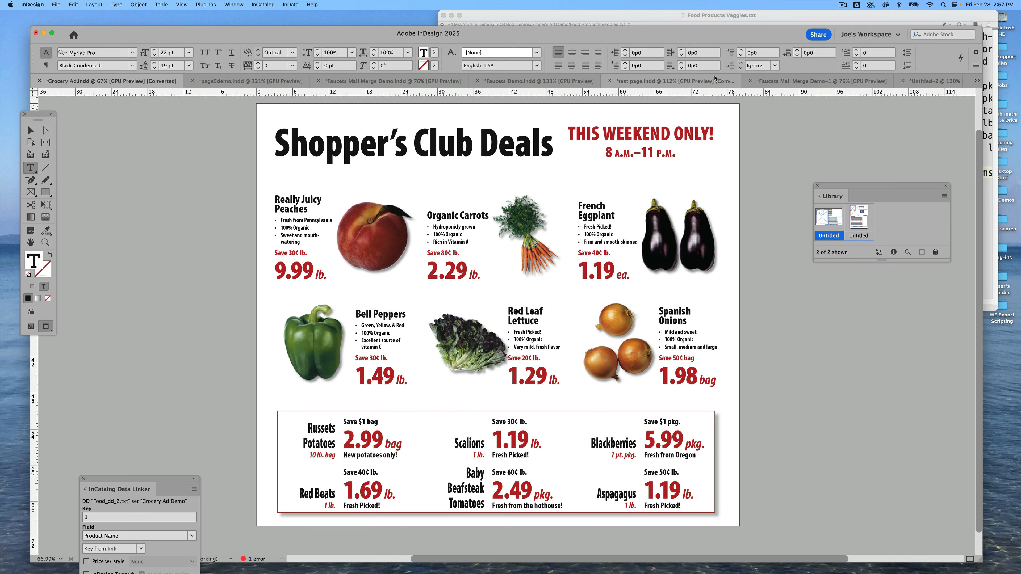
pyautogui.click(676, 83)
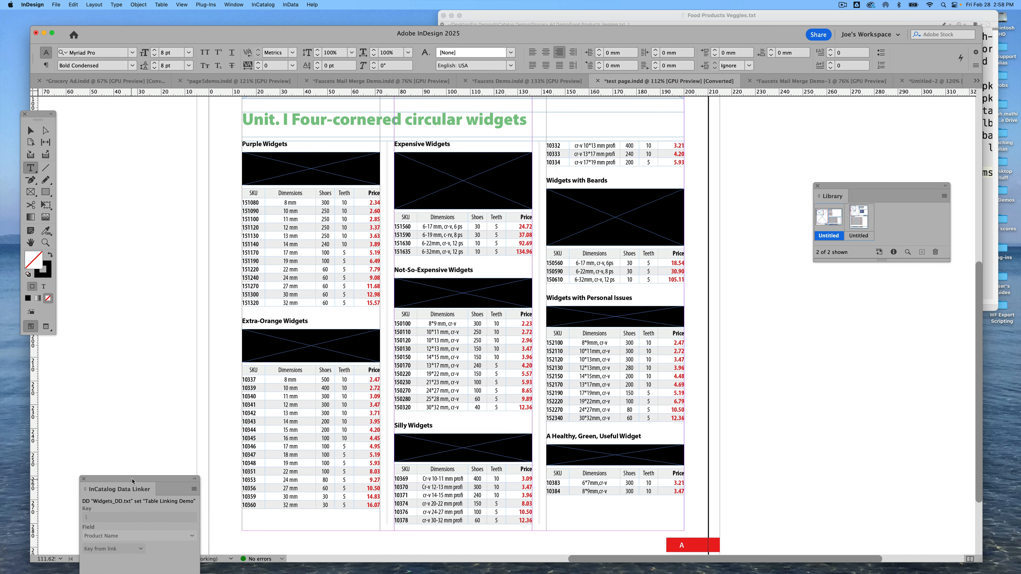
# Select the SKU column of the Purple Widgets table and link it to the SKU field
pyautogui.moveTo(132, 481); pyautogui.dragTo(134, 174)
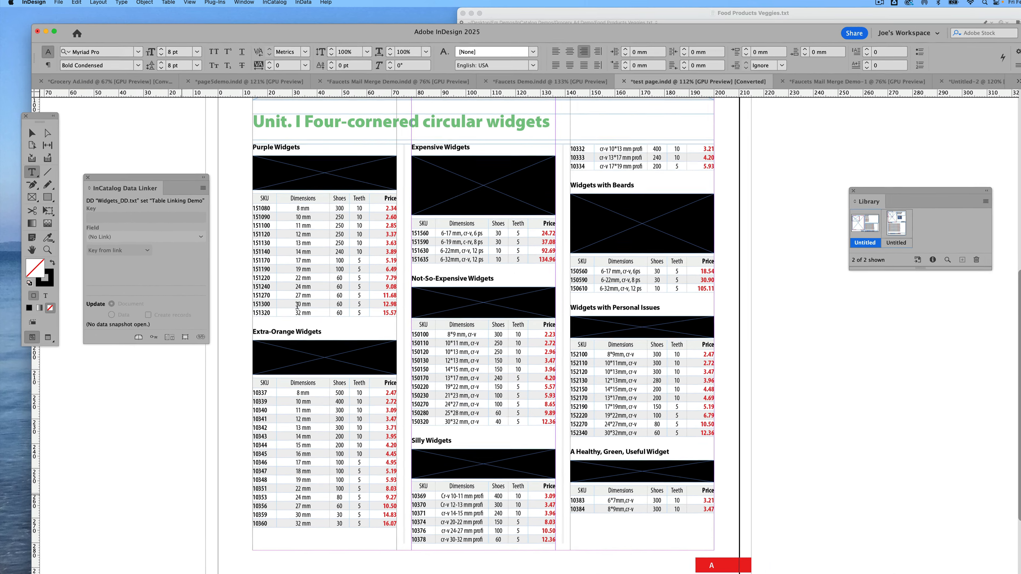
pyautogui.moveTo(263, 198); pyautogui.dragTo(261, 289)
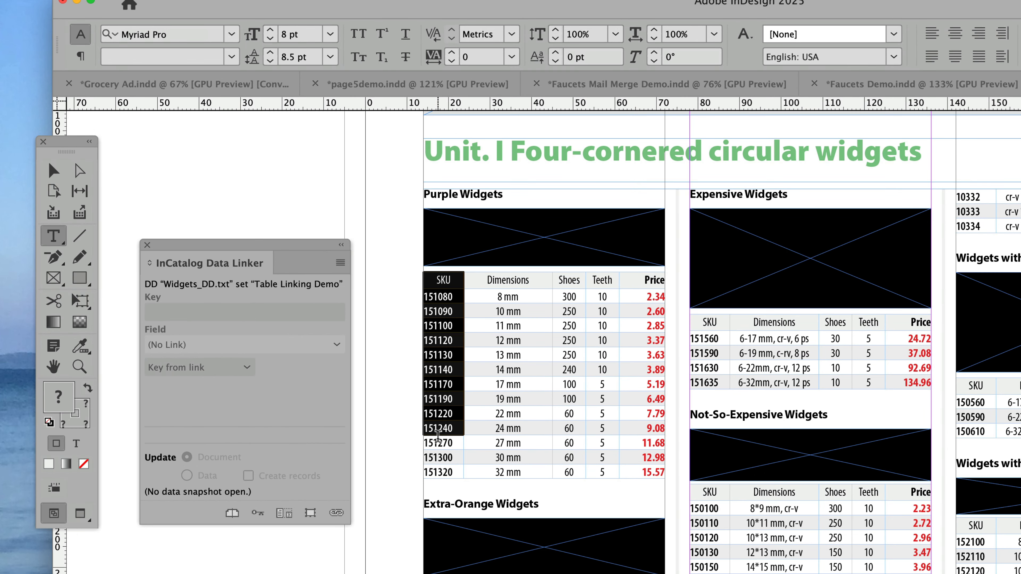
pyautogui.moveTo(438, 435); pyautogui.dragTo(439, 474)
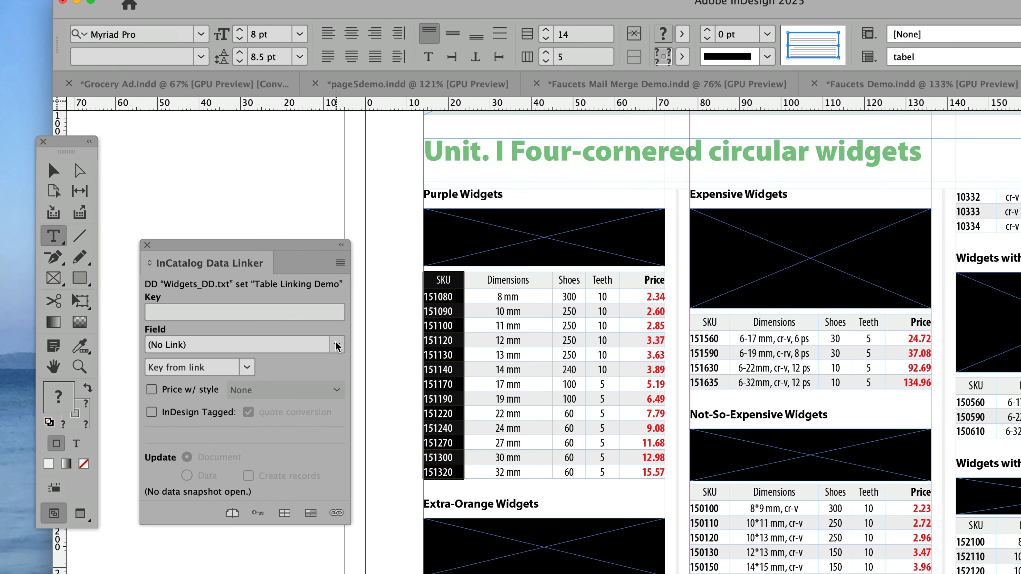
pyautogui.click(337, 345)
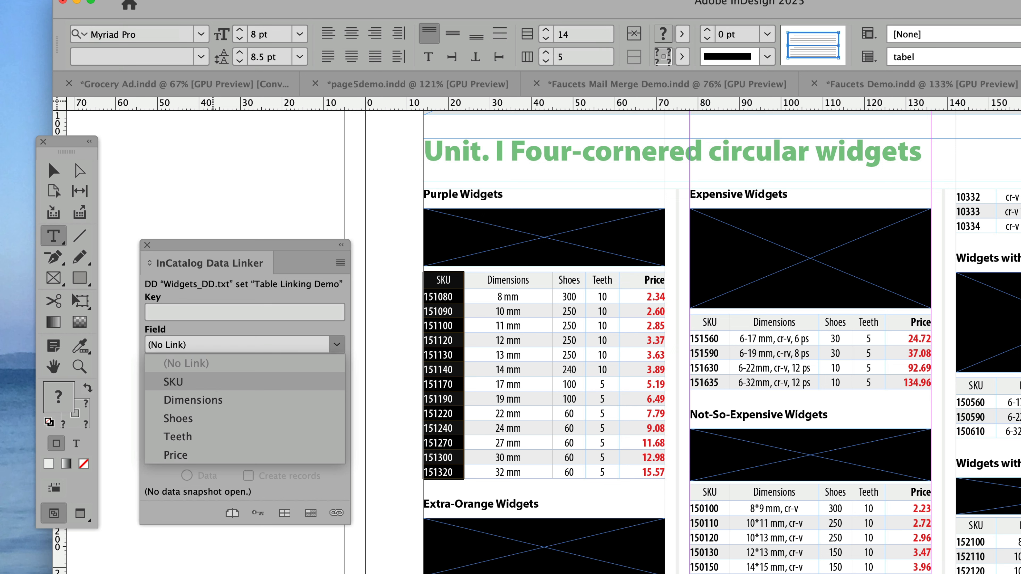
pyautogui.click(173, 382)
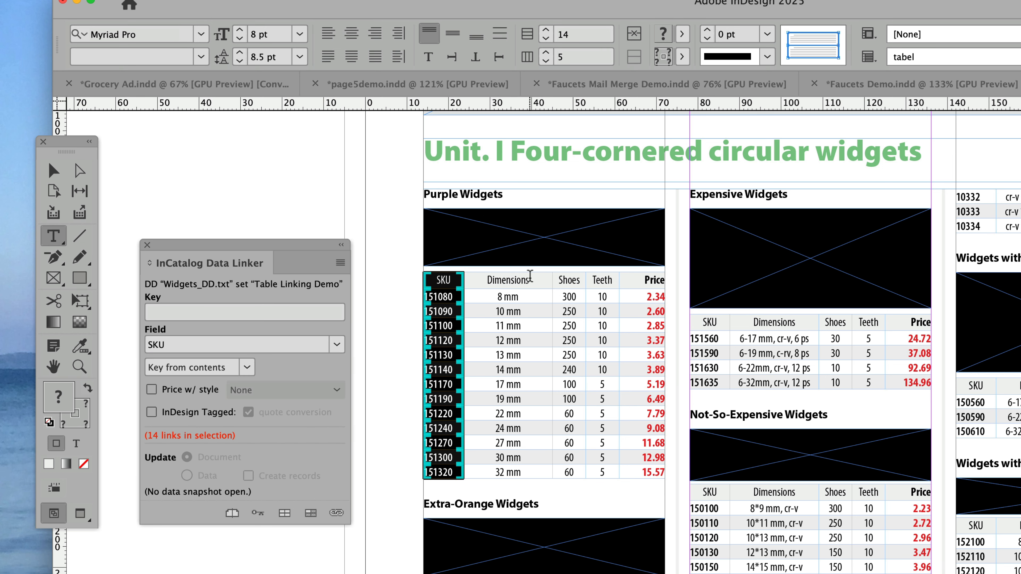
# Link the Purple Widgets Dimensions column to the Dimensions field and the Shoes column to the Shoes field
pyautogui.moveTo(531, 278); pyautogui.dragTo(521, 481)
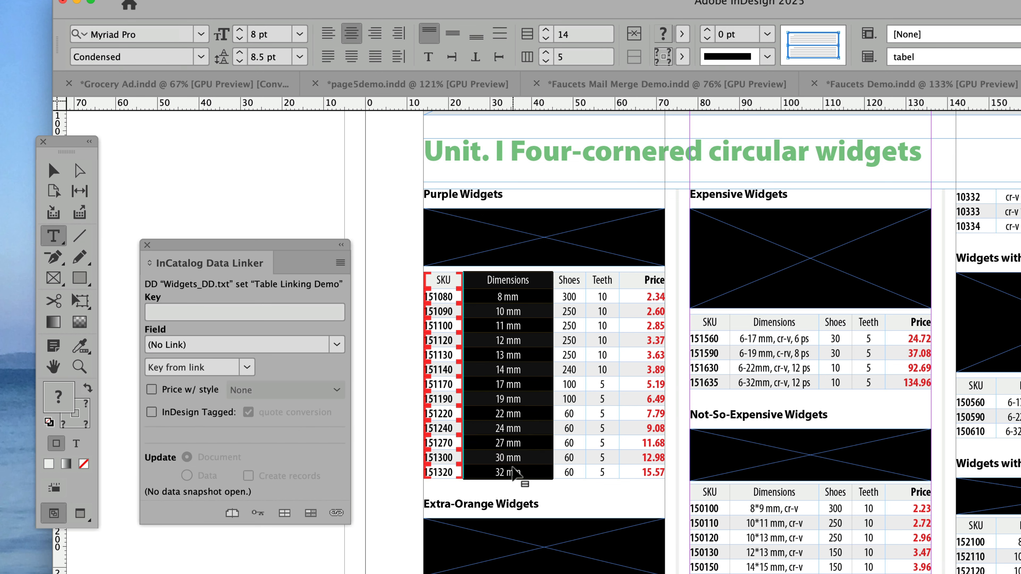
pyautogui.click(336, 344)
pyautogui.click(195, 401)
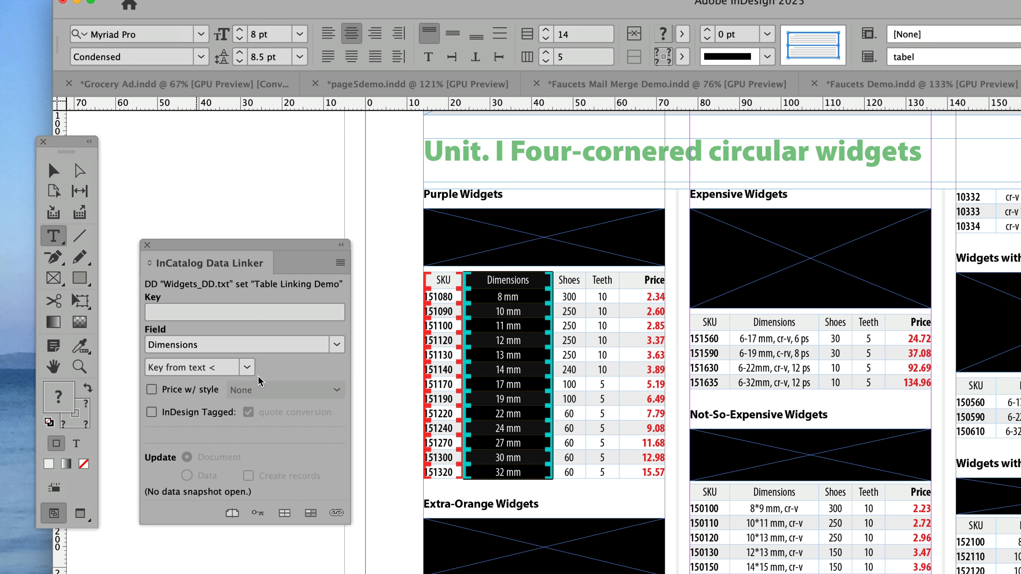
pyautogui.moveTo(562, 277); pyautogui.dragTo(580, 471)
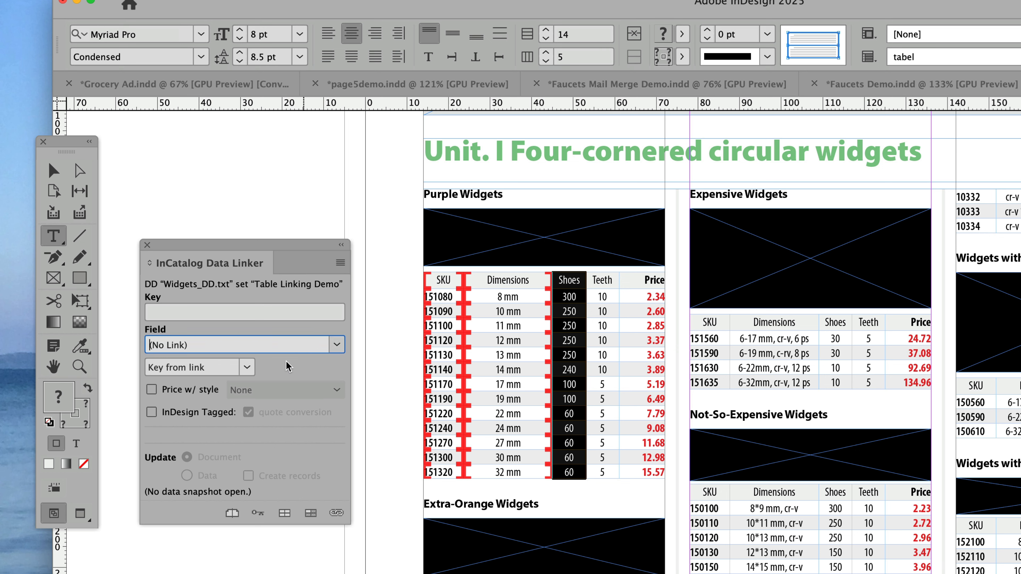
pyautogui.click(344, 344)
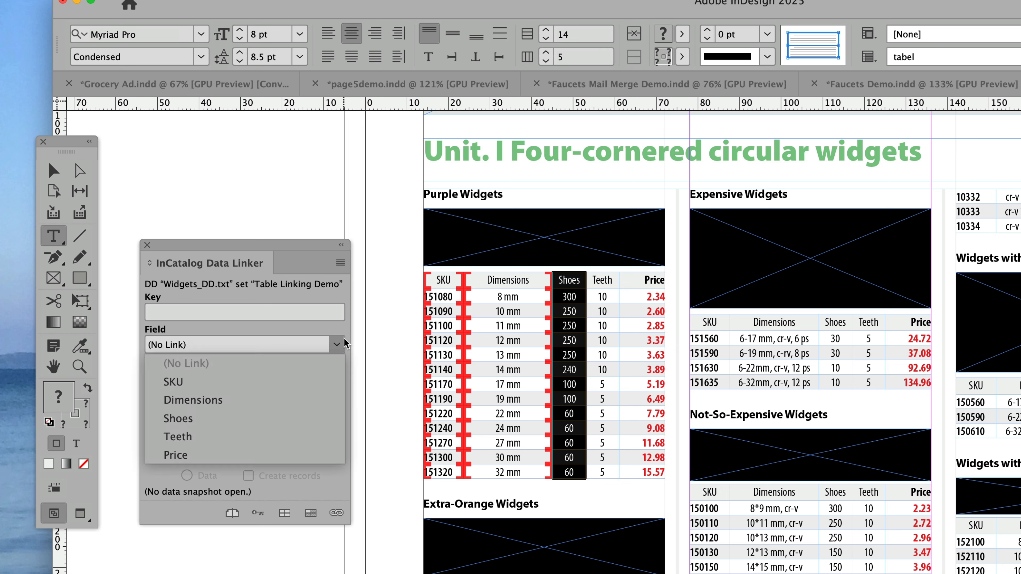
pyautogui.click(227, 418)
# Link the Purple Widgets Teeth column to the Teeth field and the Price column to the Price field
pyautogui.moveTo(602, 281); pyautogui.dragTo(607, 476)
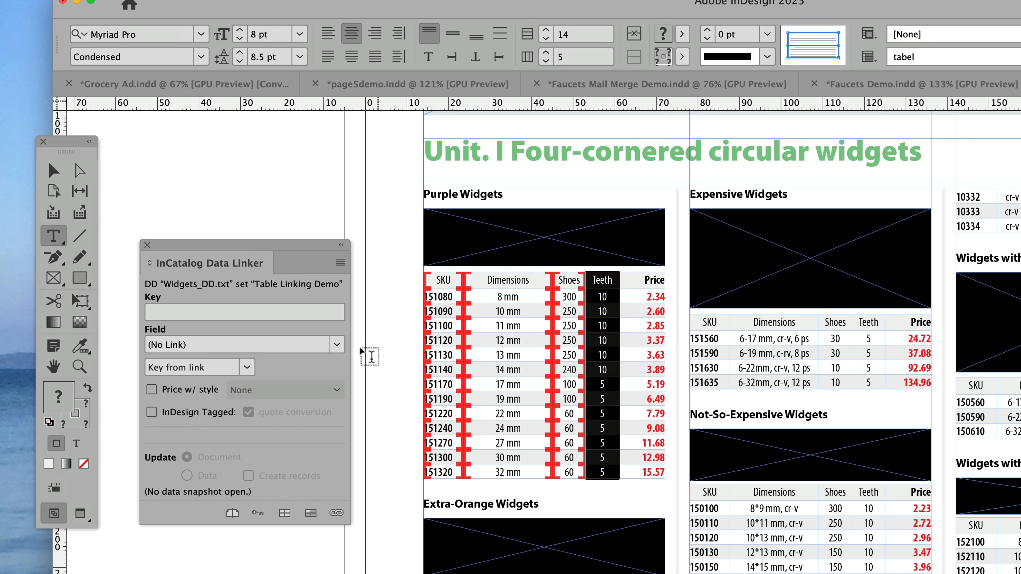
pyautogui.click(338, 344)
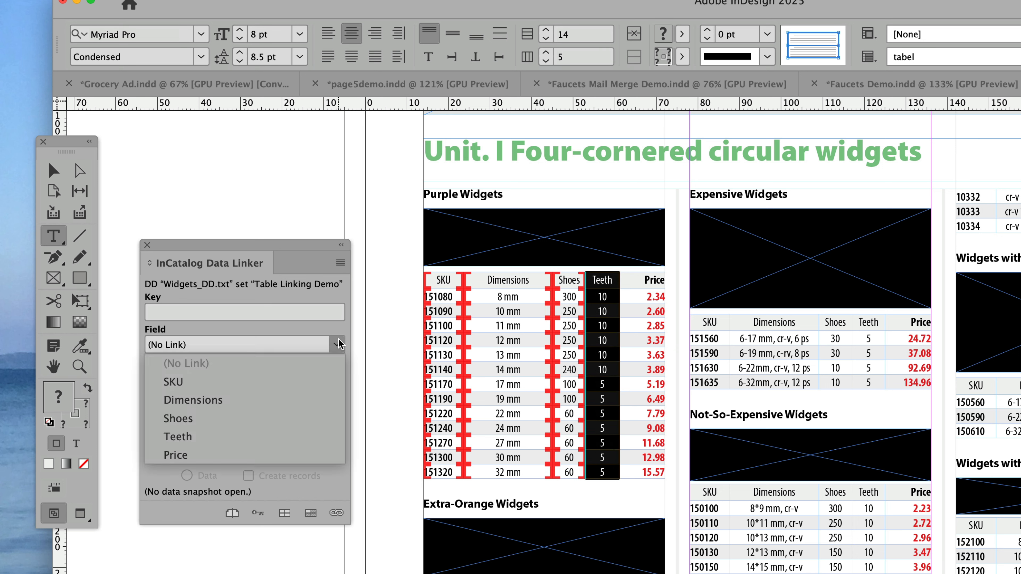
pyautogui.click(179, 437)
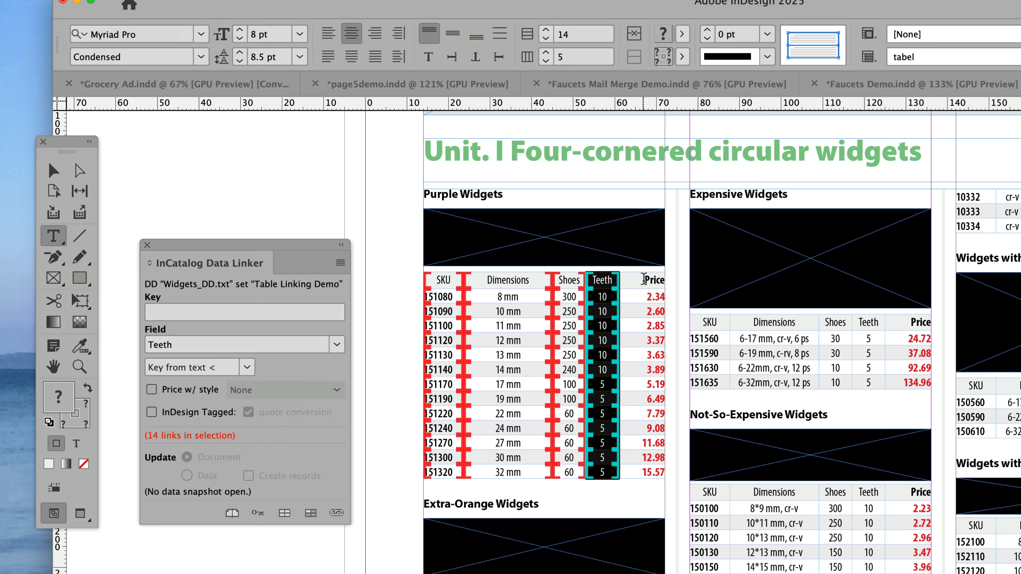
pyautogui.moveTo(645, 280); pyautogui.dragTo(656, 473)
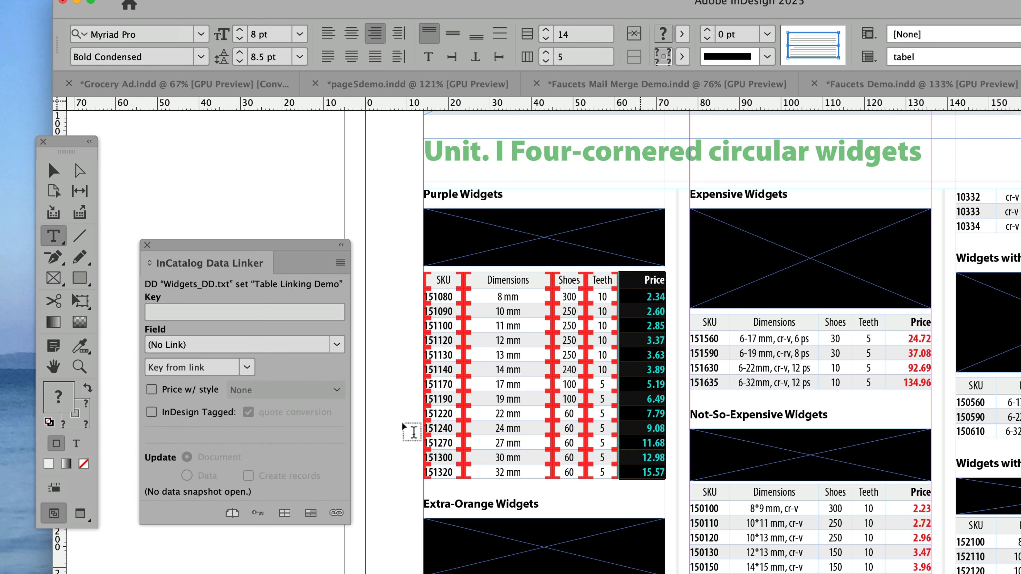
pyautogui.click(337, 345)
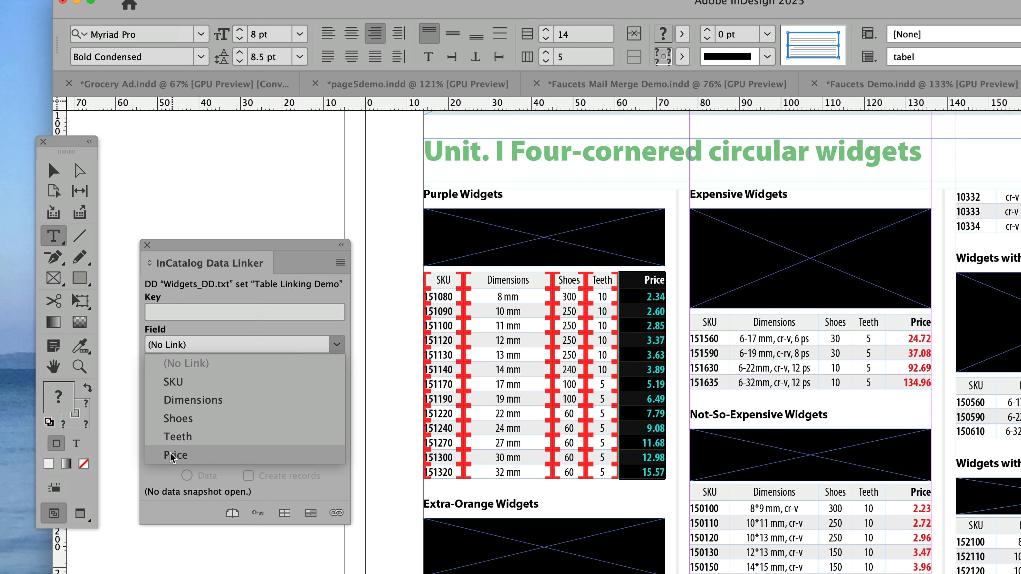
pyautogui.click(178, 456)
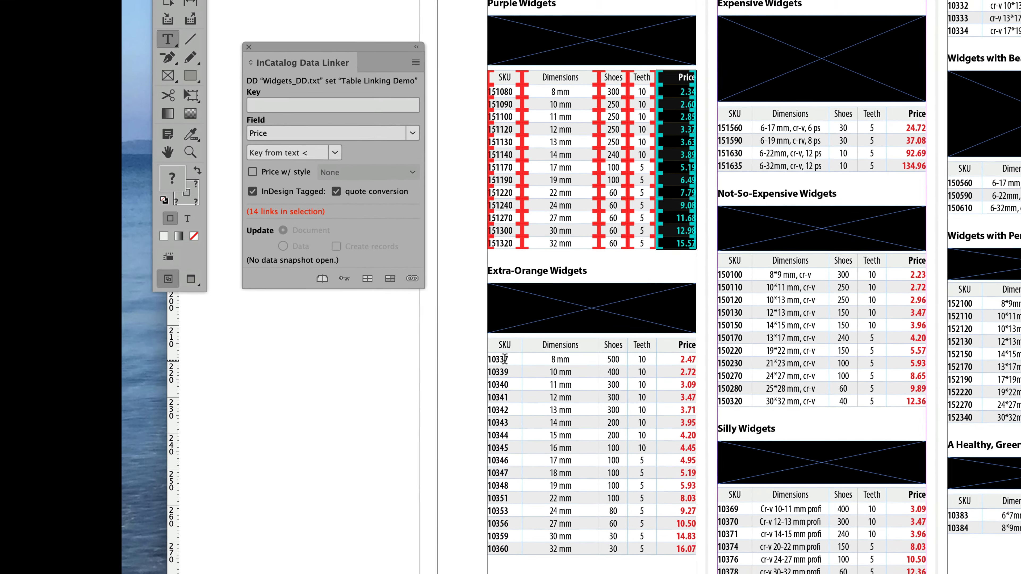
# Link the Extra-Orange Widgets SKU column to the SKU field and its Dimensions column to the Dimensions field
pyautogui.moveTo(507, 348); pyautogui.dragTo(509, 536)
pyautogui.click(336, 122)
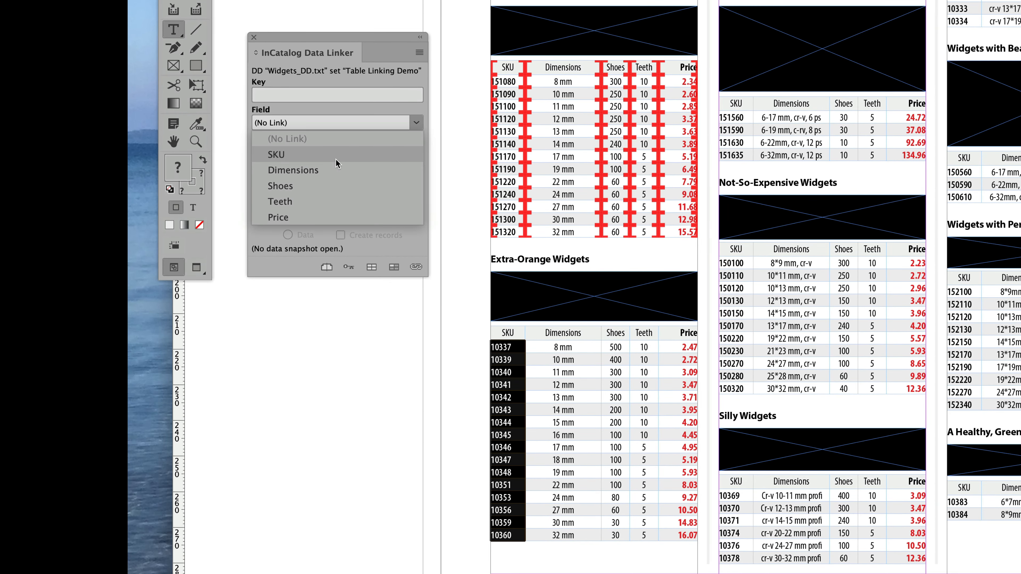
pyautogui.click(335, 151)
pyautogui.moveTo(561, 341); pyautogui.dragTo(561, 537)
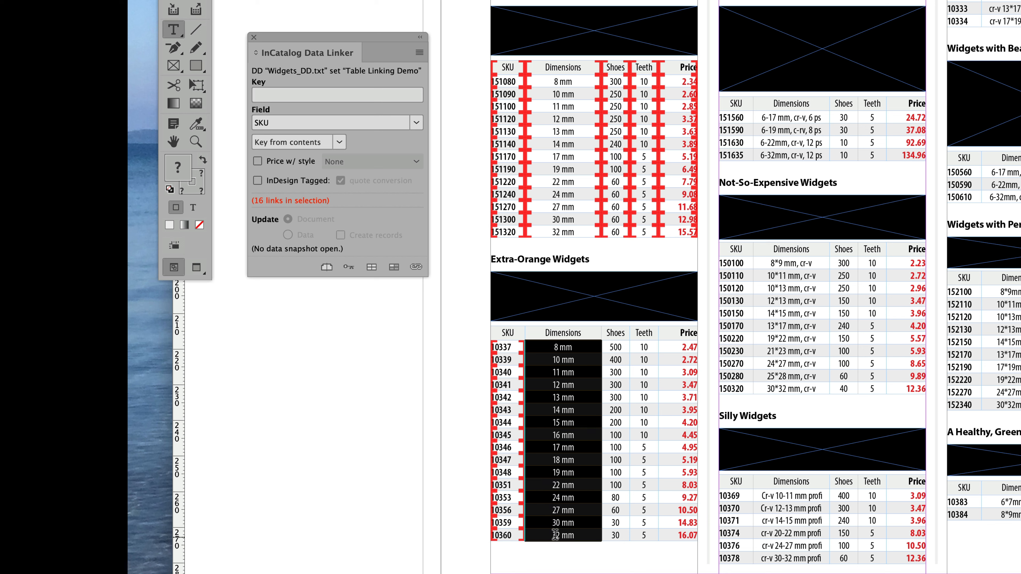
pyautogui.click(416, 122)
pyautogui.click(307, 168)
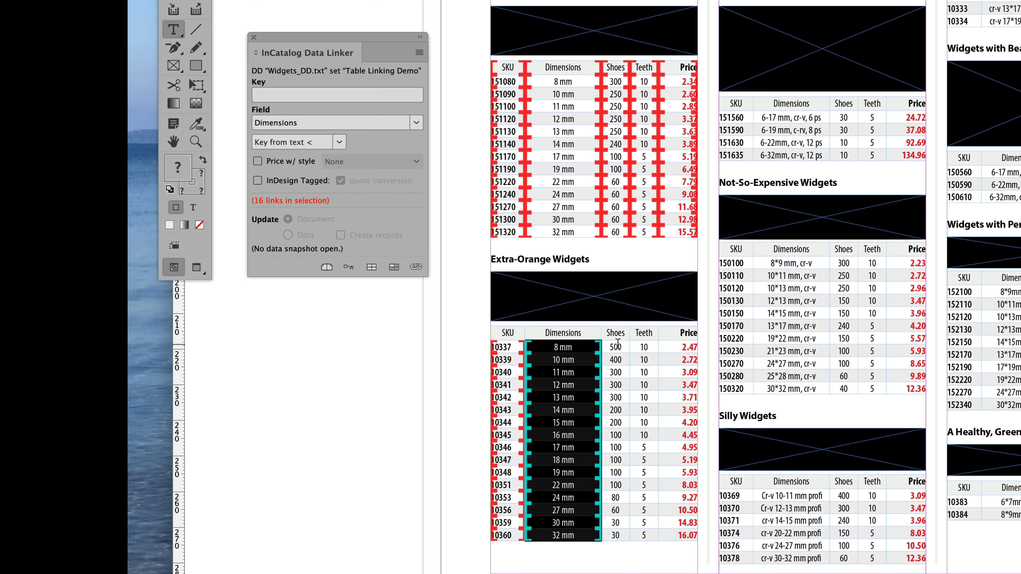
# Link the Extra-Orange Widgets Shoes column to the Shoes field and its Teeth column to the Teeth field
pyautogui.moveTo(618, 345); pyautogui.dragTo(615, 535)
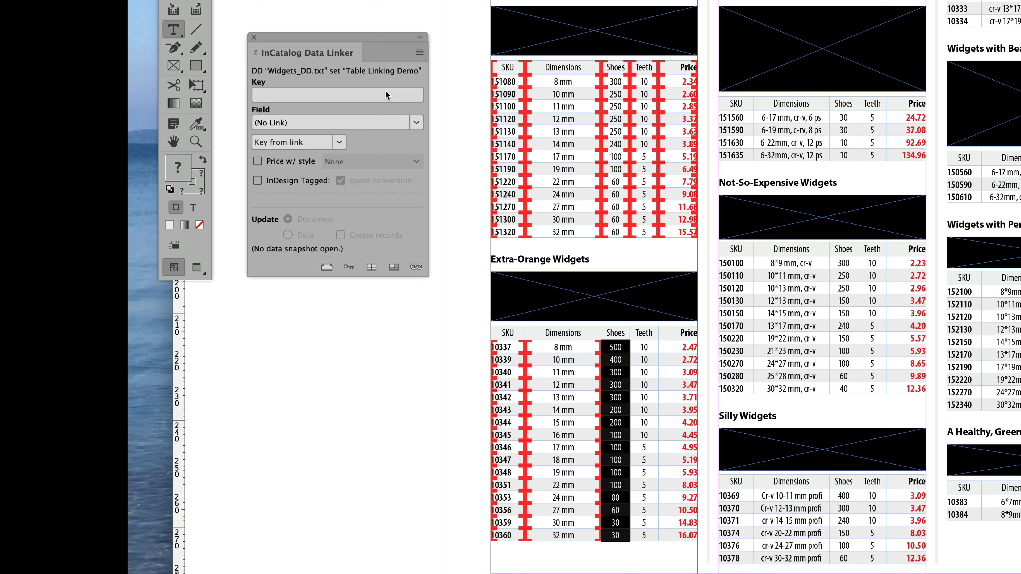
pyautogui.click(416, 122)
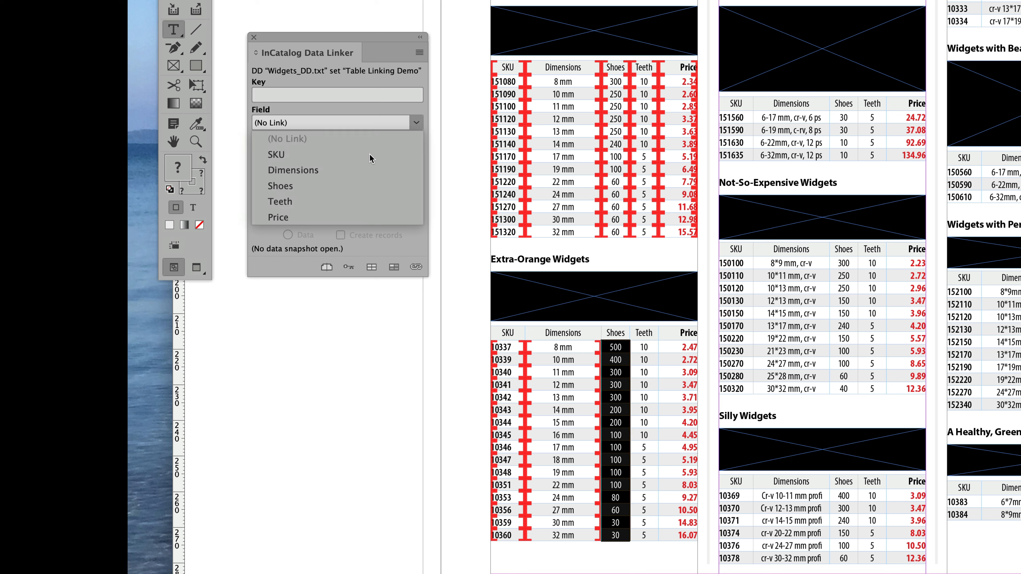
pyautogui.click(326, 185)
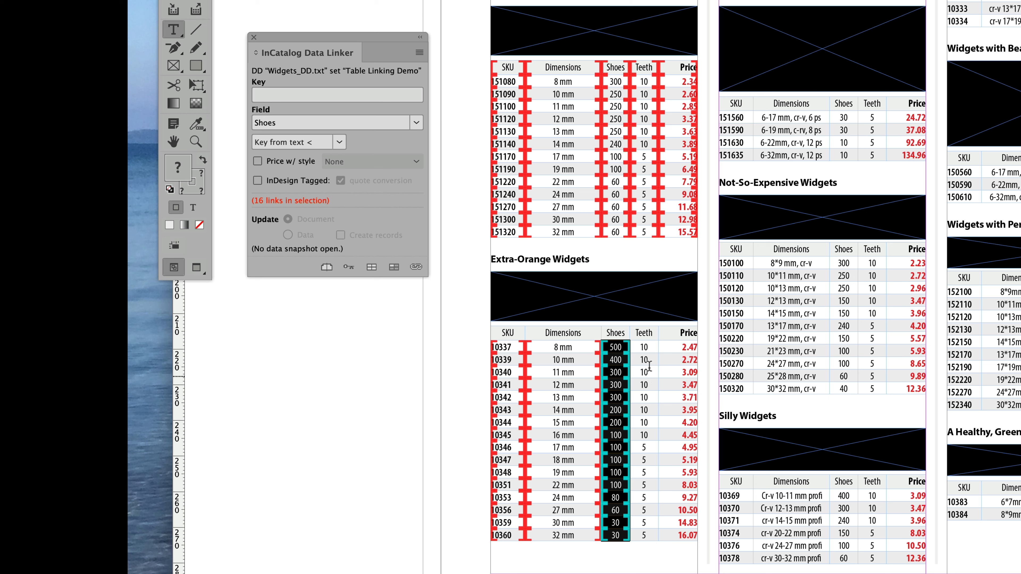
pyautogui.moveTo(644, 349); pyautogui.dragTo(645, 537)
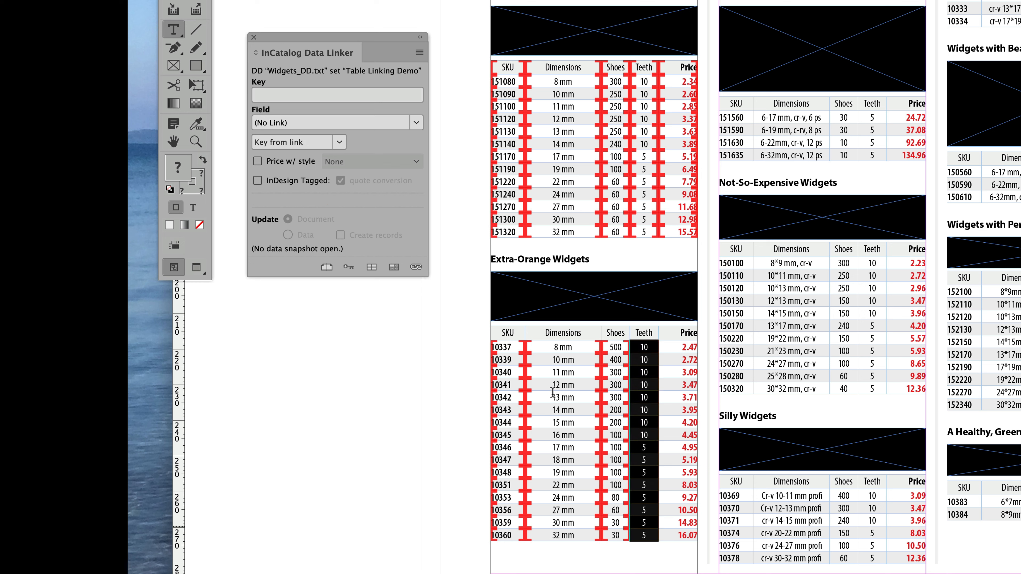
pyautogui.click(416, 122)
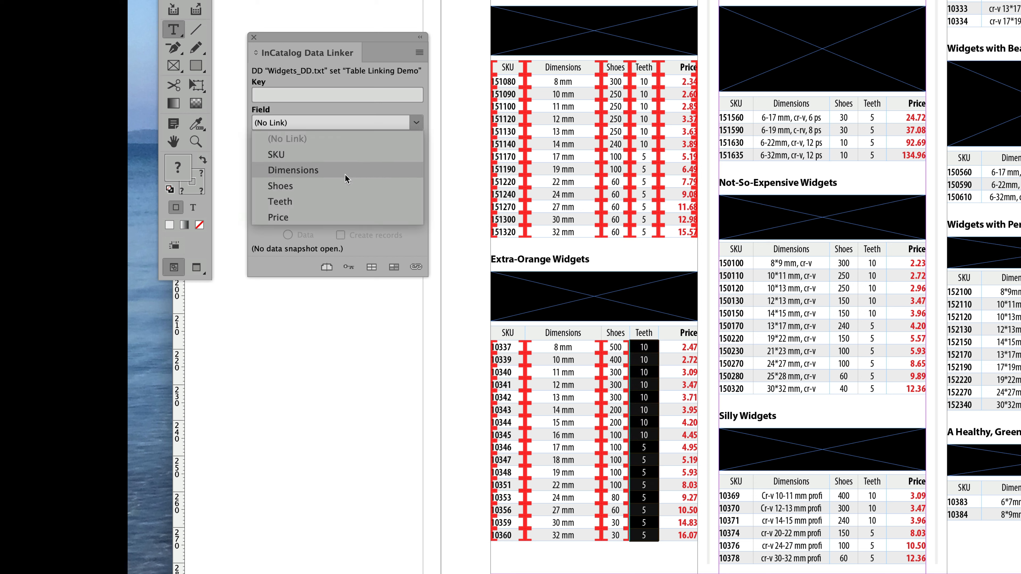
pyautogui.click(315, 201)
# Link the Extra-Orange Widgets Price column to the Price field and deselect the table
pyautogui.moveTo(680, 347); pyautogui.dragTo(680, 535)
pyautogui.click(416, 122)
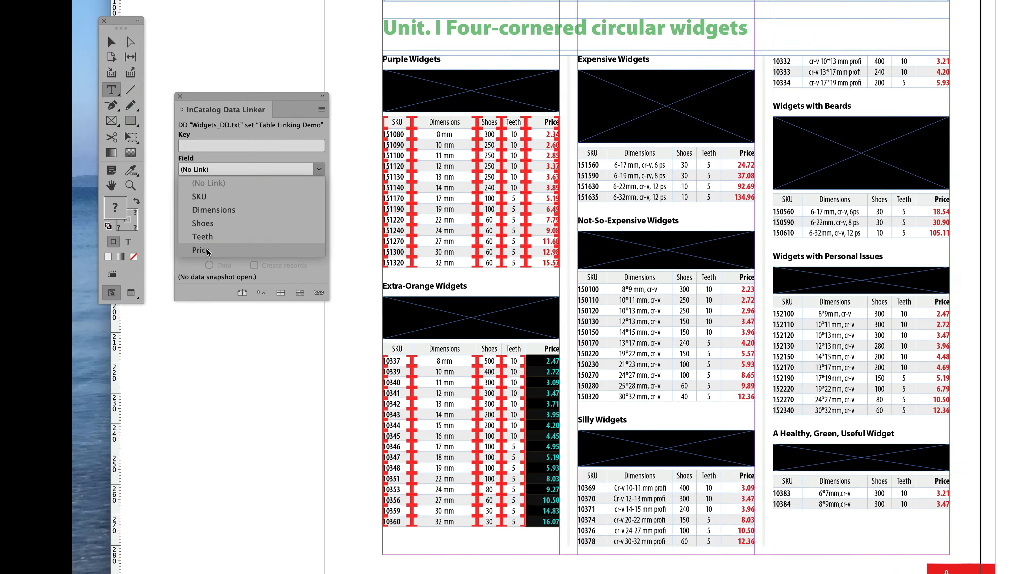
pyautogui.click(290, 217)
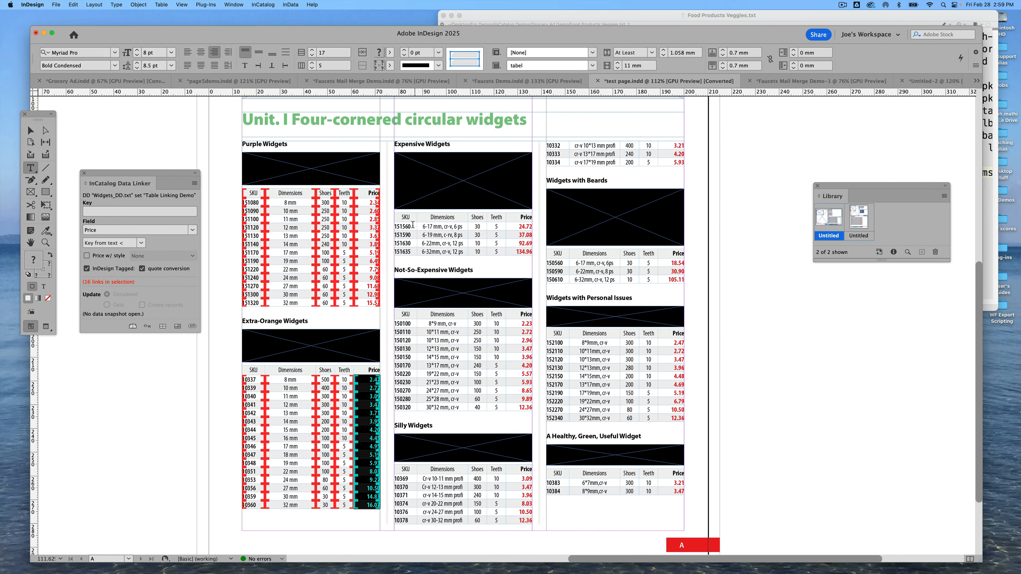
pyautogui.click(213, 142)
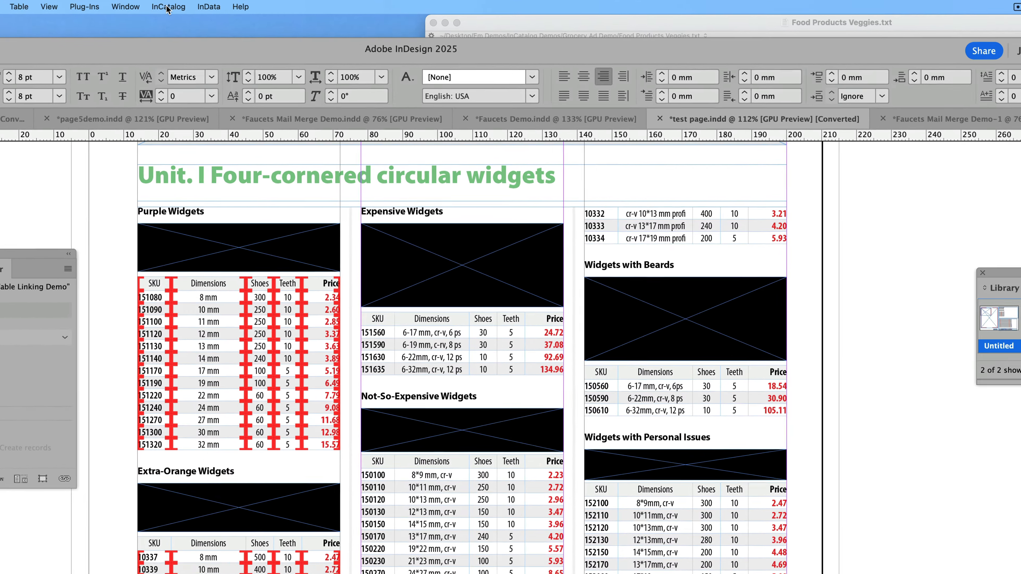
# Create a data snapshot from the linked tables, saving it as foo foo data.tsv in the Table Linking Demo folder
pyautogui.click(263, 4)
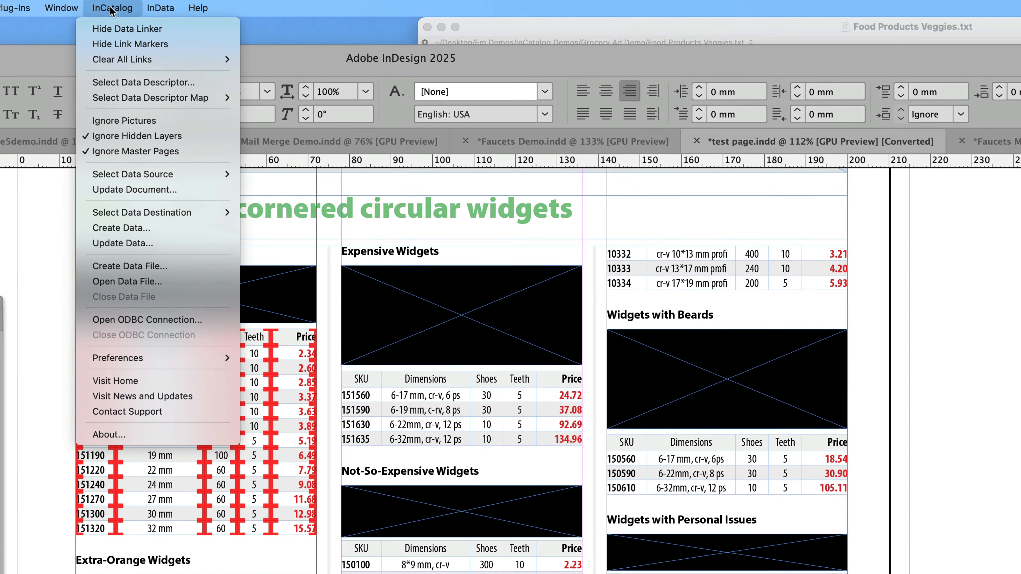
pyautogui.click(130, 229)
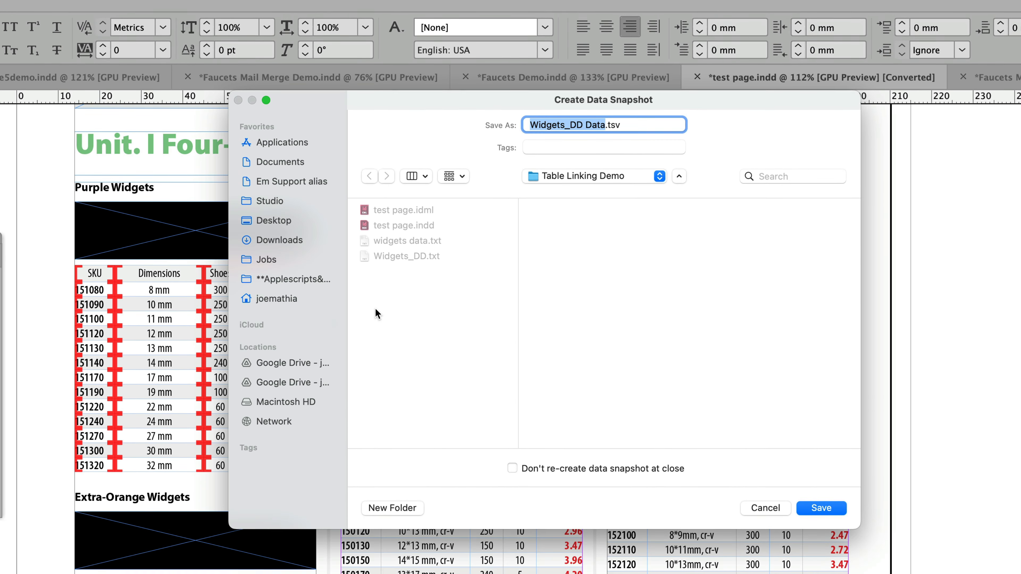
pyautogui.click(607, 116)
pyautogui.moveTo(605, 116); pyautogui.dragTo(502, 117)
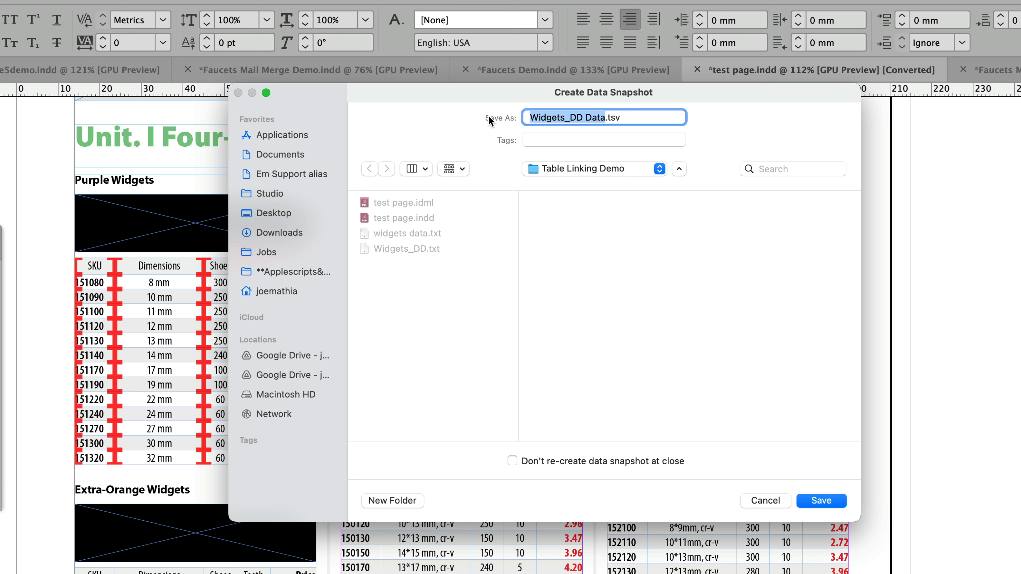
pyautogui.write('foo fo')
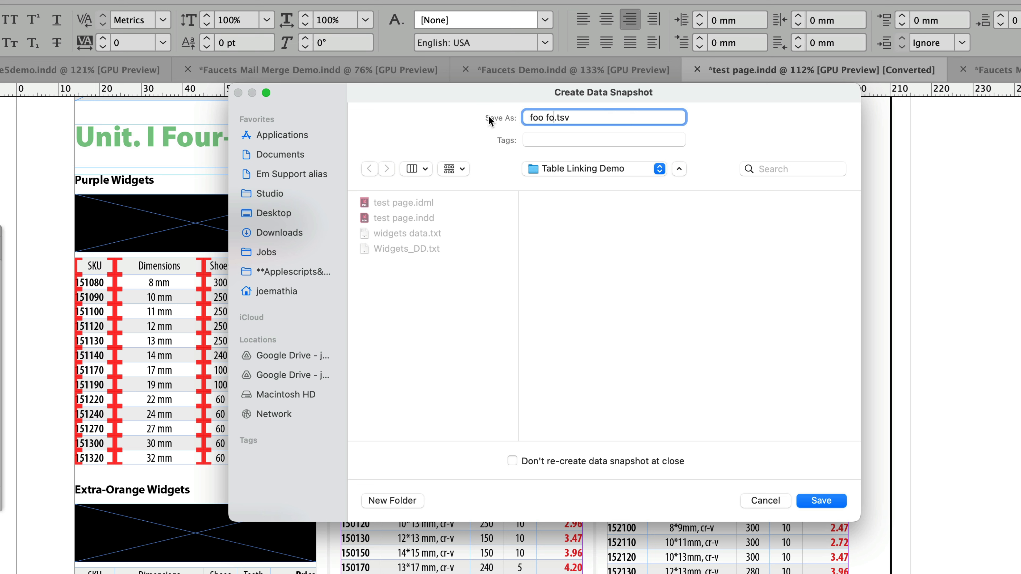
pyautogui.write('o data')
pyautogui.click(820, 500)
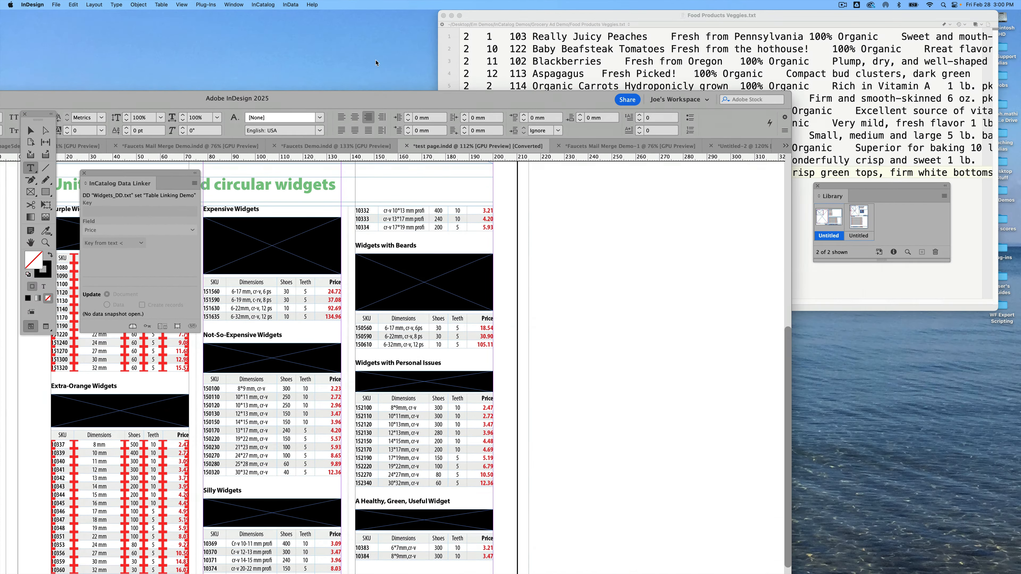
# Open foo foo data.tsv from the Table Linking Demo folder to inspect its contents, then close it
pyautogui.moveTo(376, 63); pyautogui.dragTo(418, 83)
pyautogui.click(764, 573)
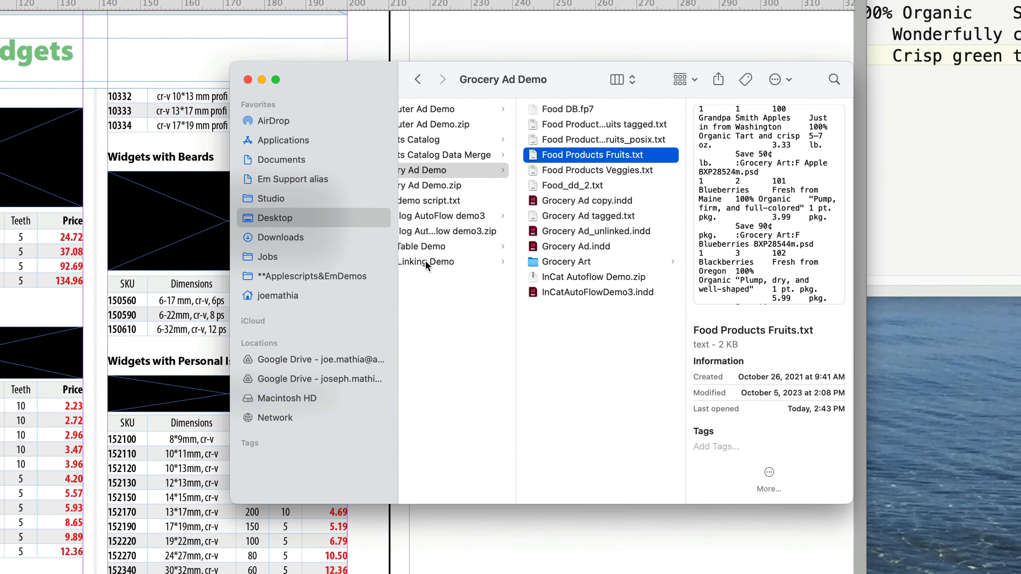
pyautogui.click(519, 291)
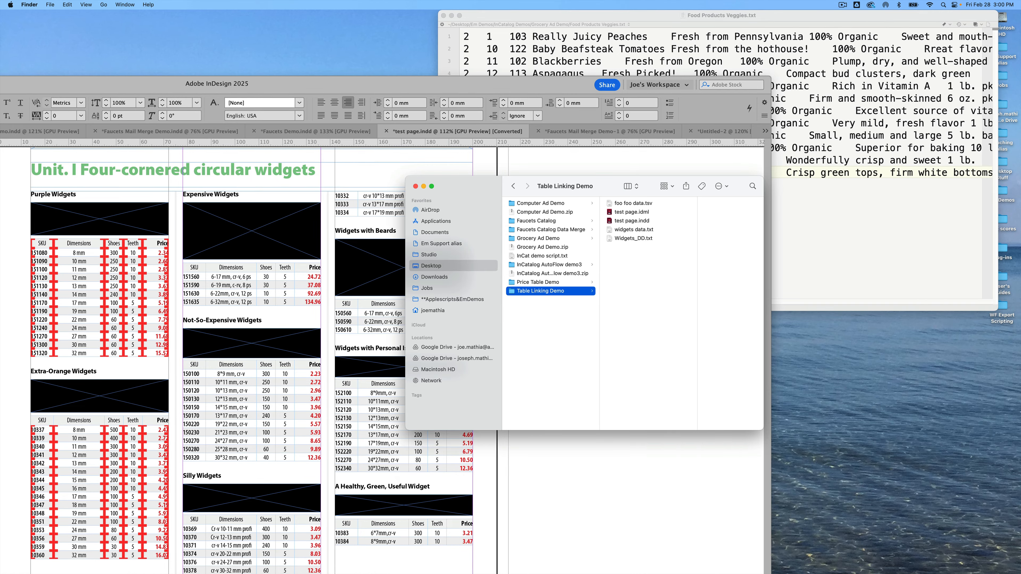
pyautogui.doubleClick(631, 203)
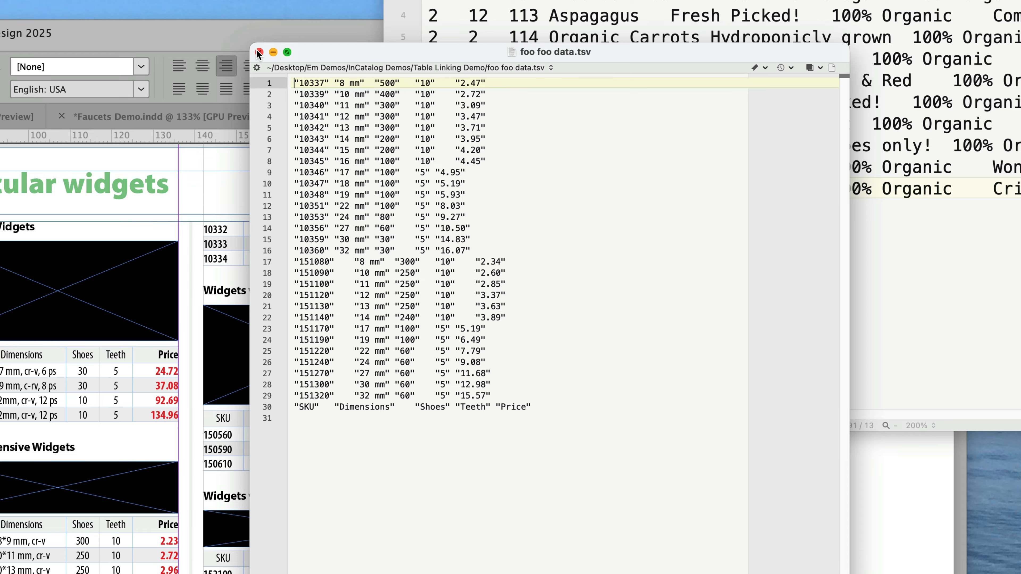
pyautogui.click(257, 51)
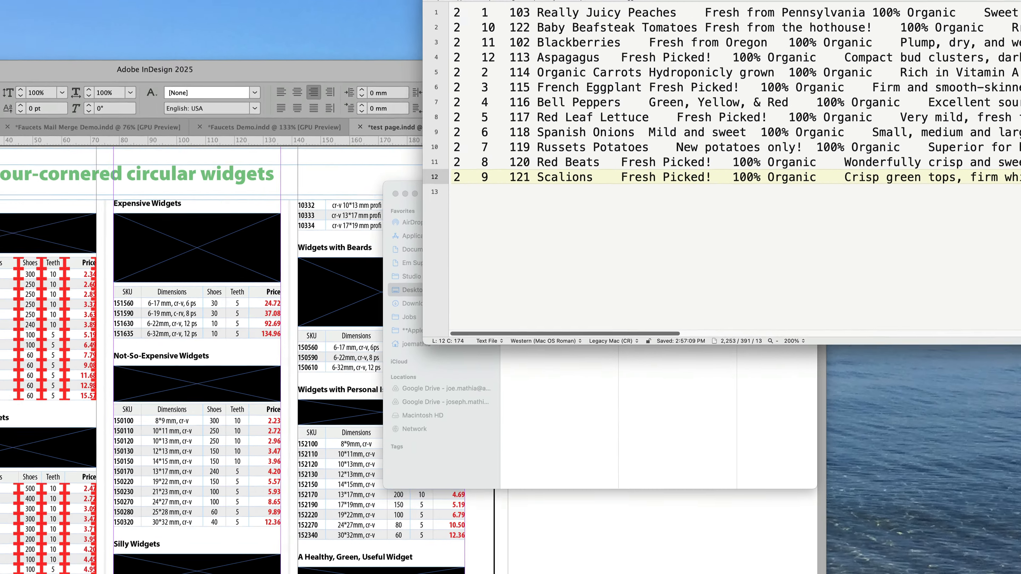